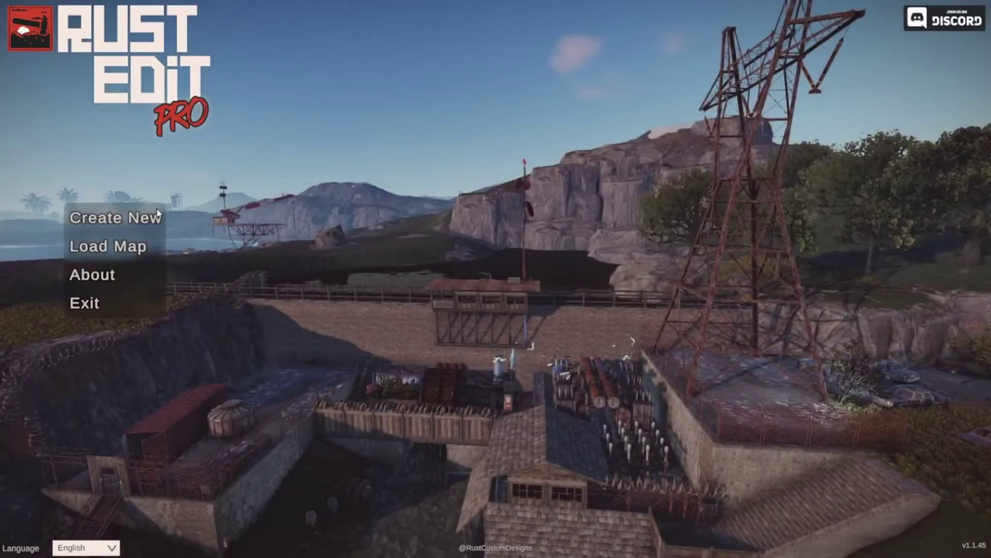
Step: Open the Create New Map panel from the main menu
click(140, 223)
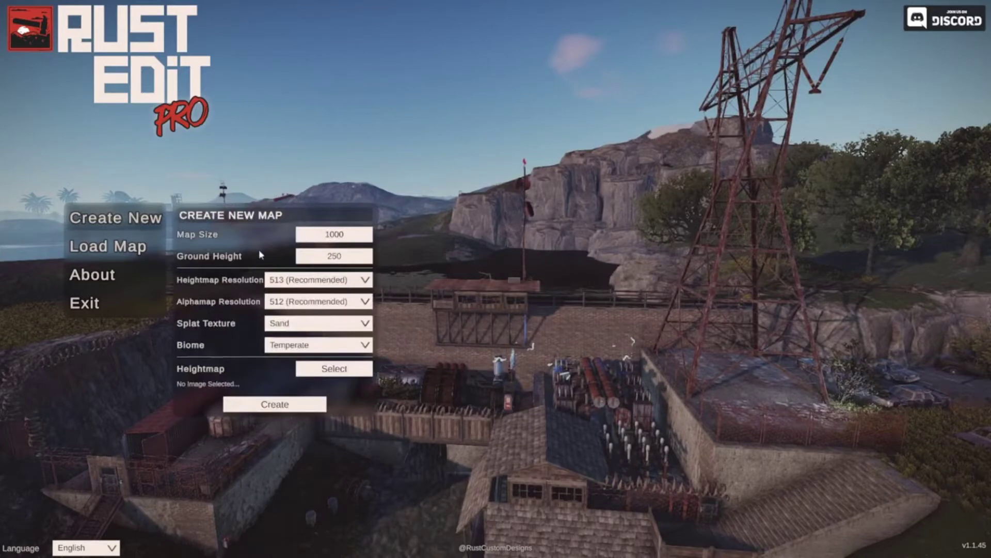
Step: Create a new map with Map Size set to 2000
click(347, 236)
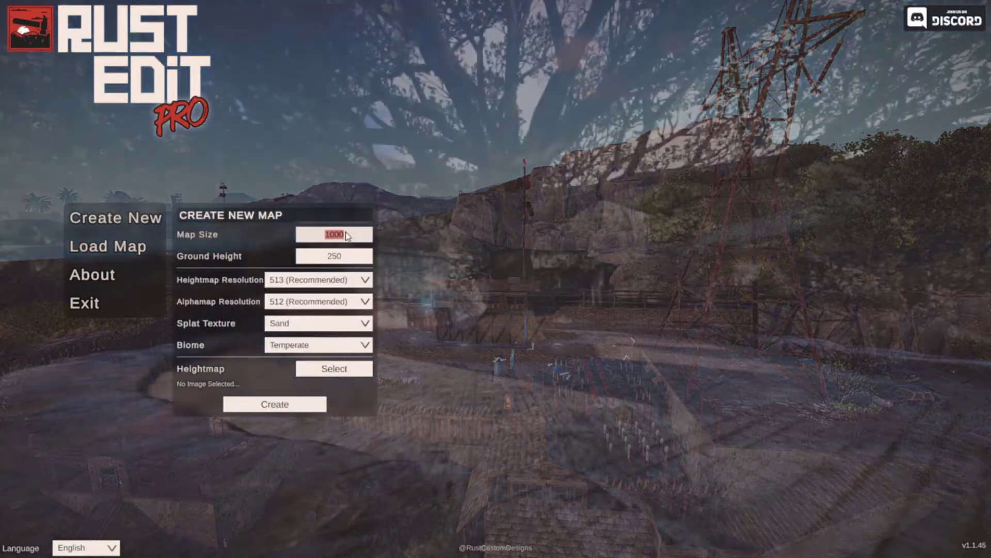
text(200)
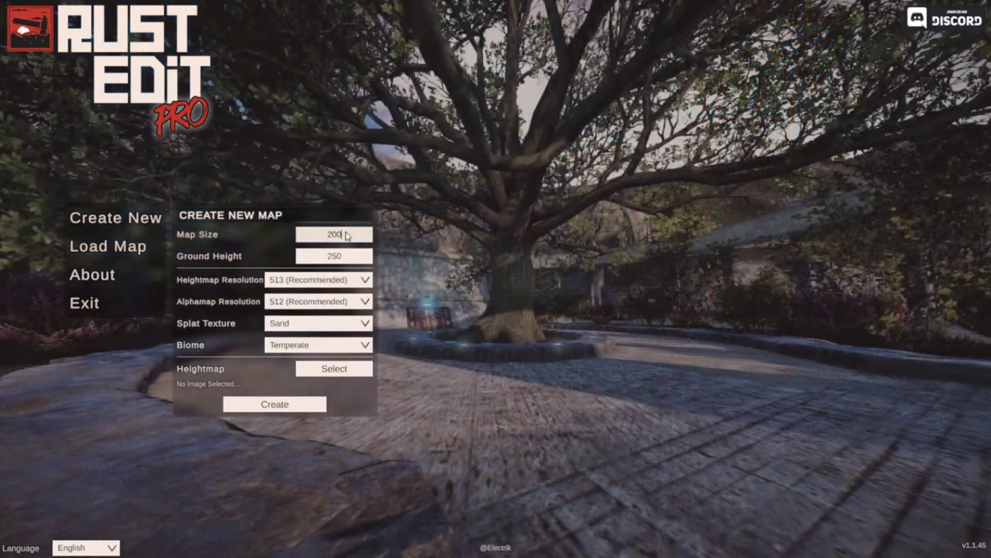
text(0)
click(270, 407)
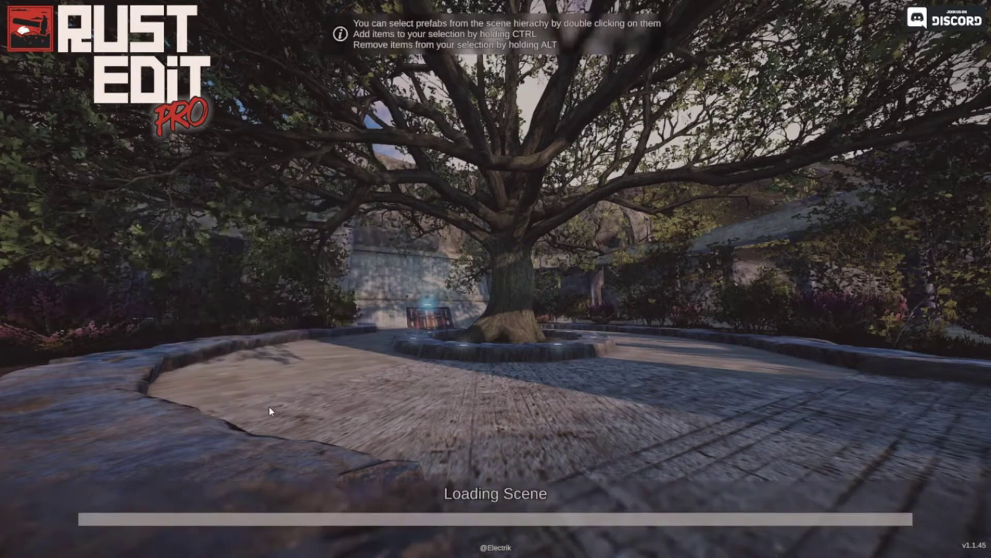
right_drag(300, 414, 294, 85)
Step: Hide the water to inspect the bare grey terrain, then show it again
click(78, 8)
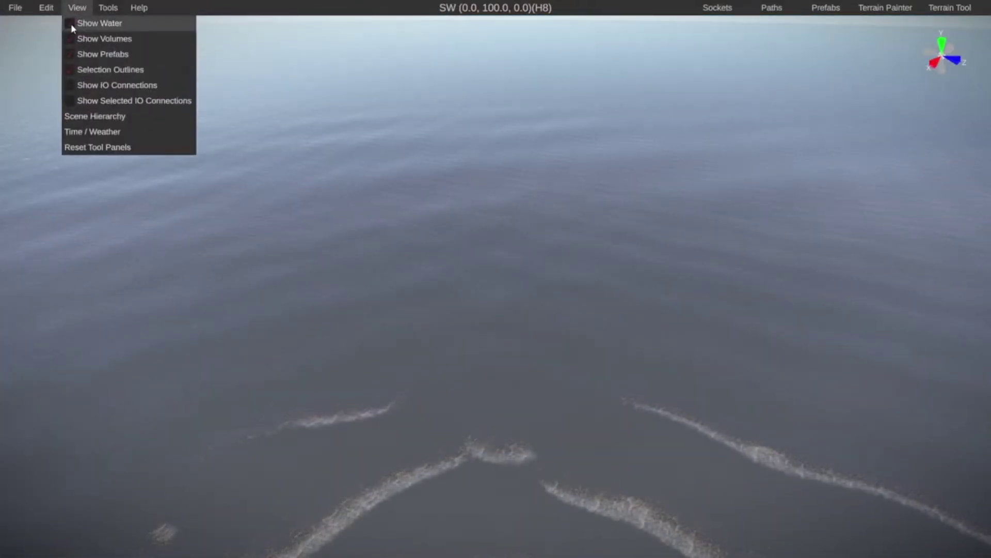
click(83, 24)
right_drag(351, 311, 990, 314)
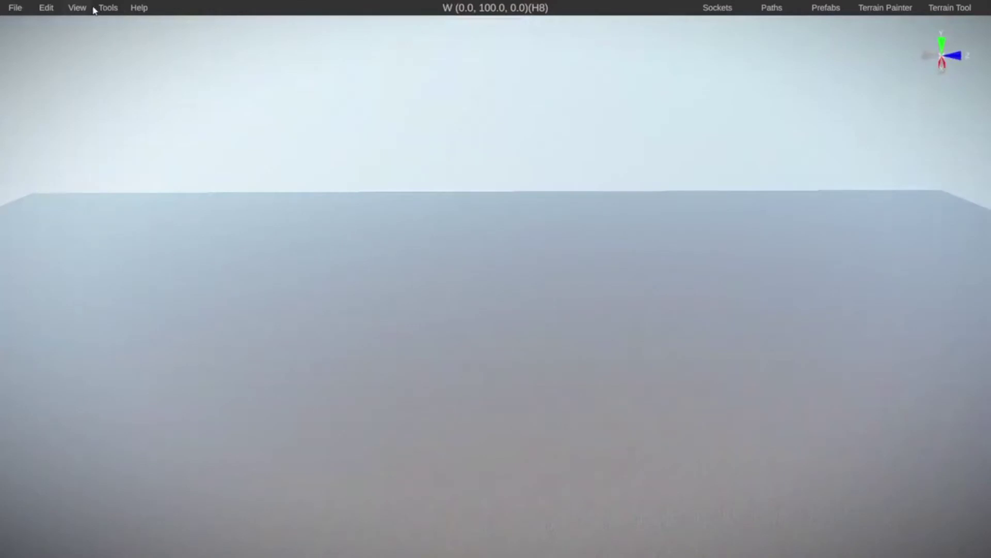
click(77, 7)
click(70, 23)
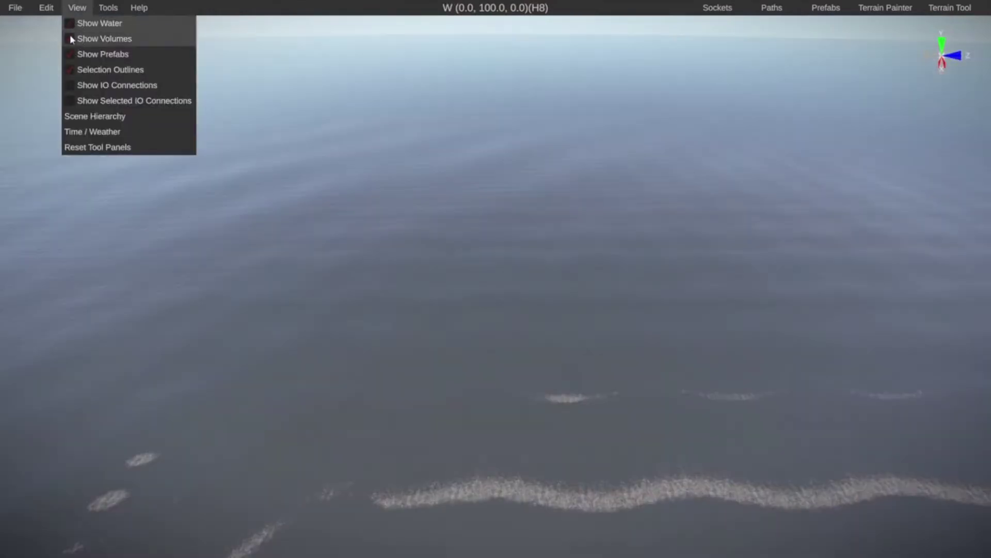
click(108, 7)
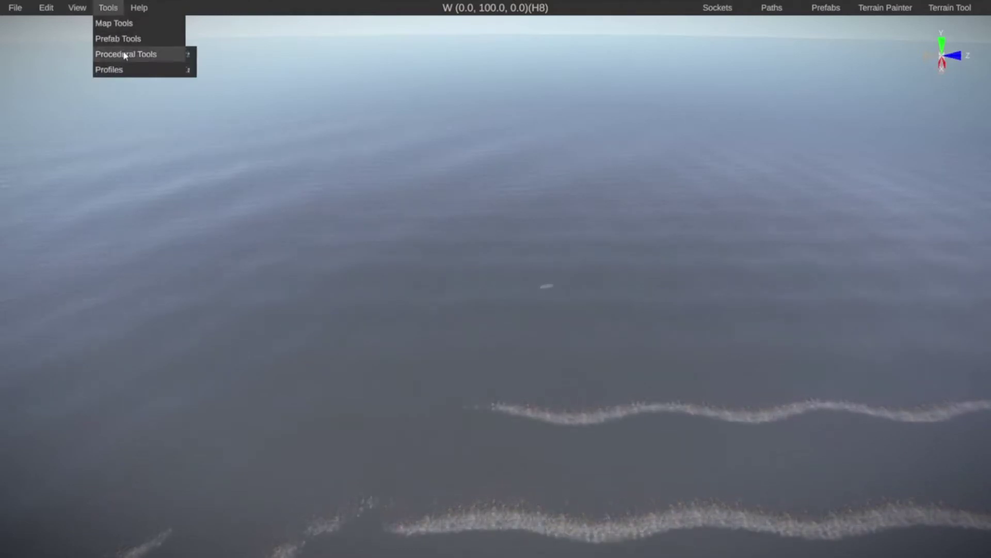
Step: Run the Native > All procedural generator and confirm the full-map generation
mouse_move(126, 54)
mouse_move(210, 57)
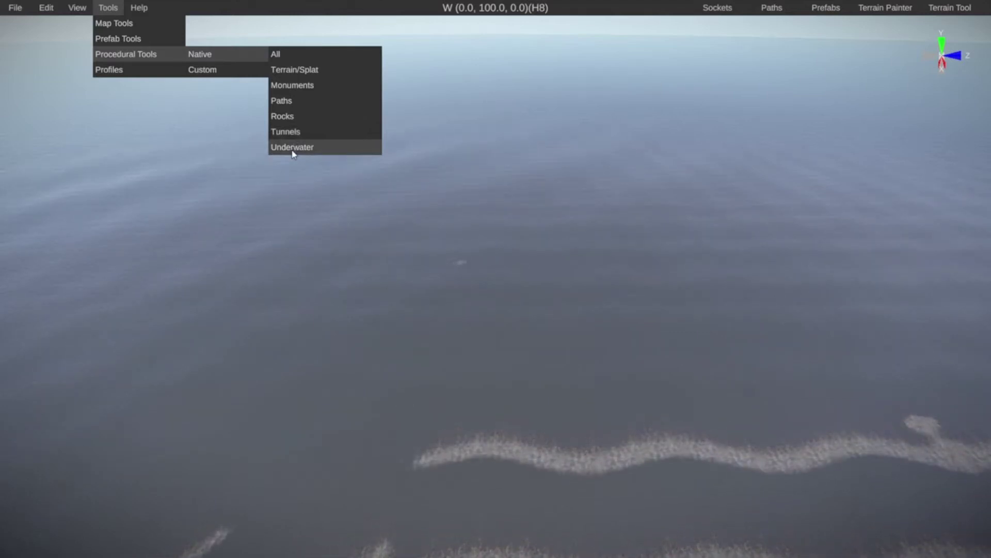
click(302, 57)
click(471, 289)
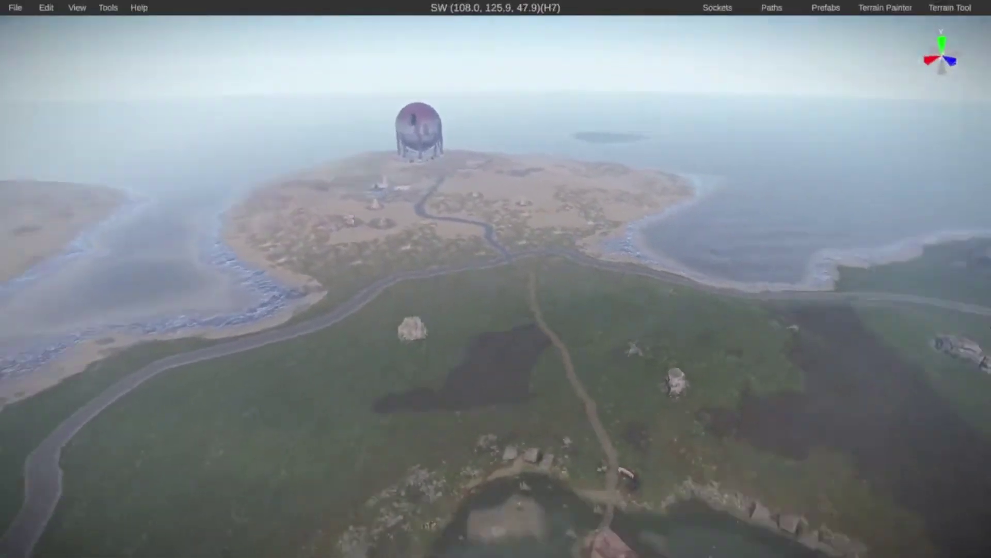
key(m)
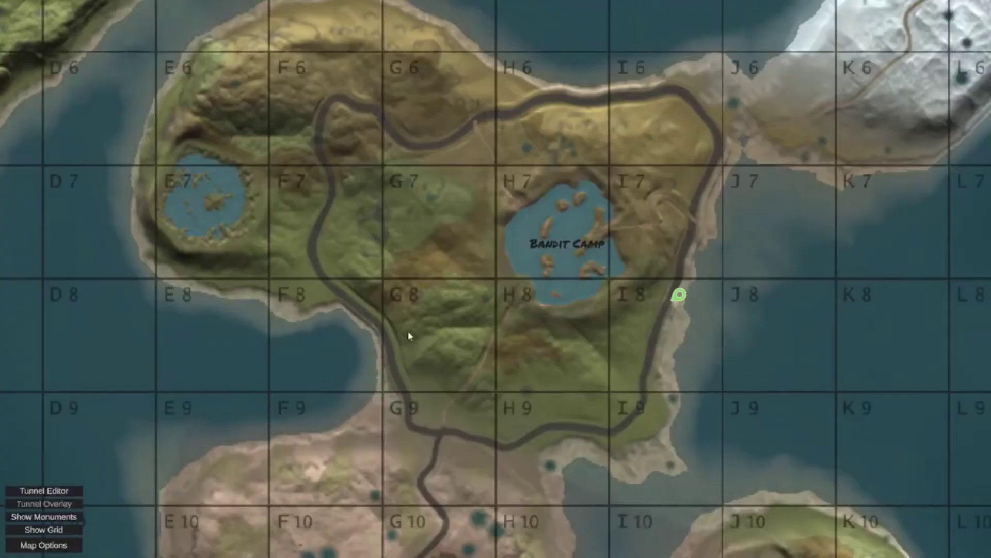
scroll(409, 336, down, 3)
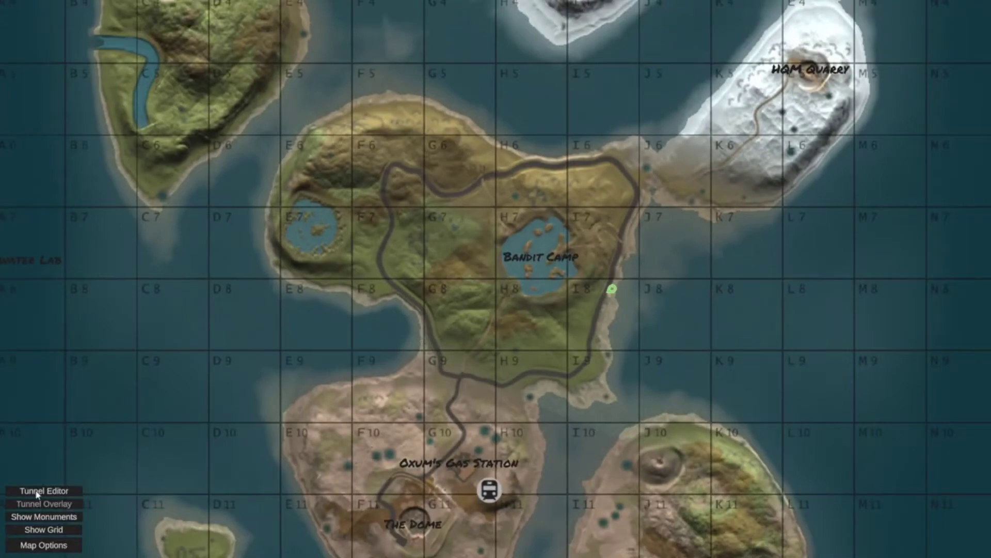
click(37, 494)
click(454, 438)
right_drag(460, 429, 990, 268)
key(w)
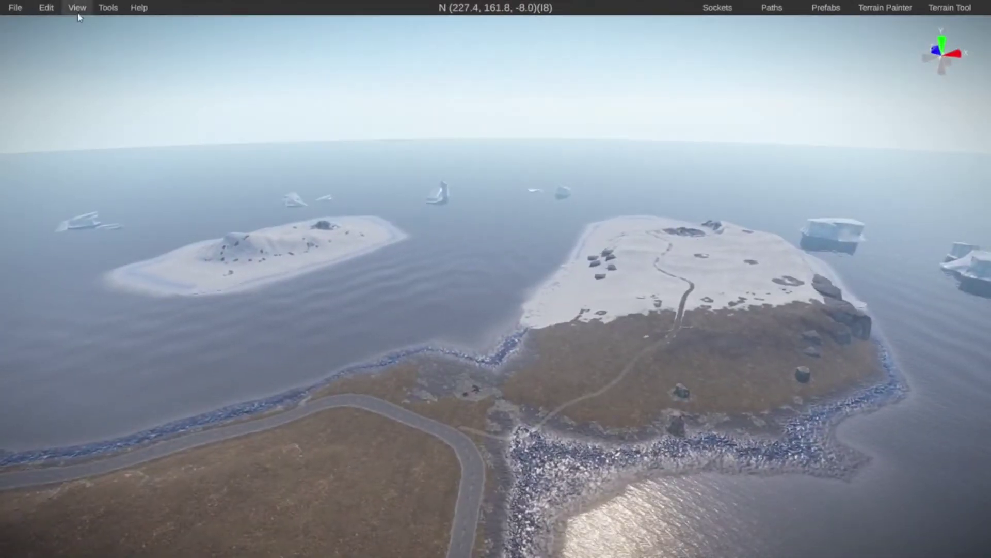
click(77, 8)
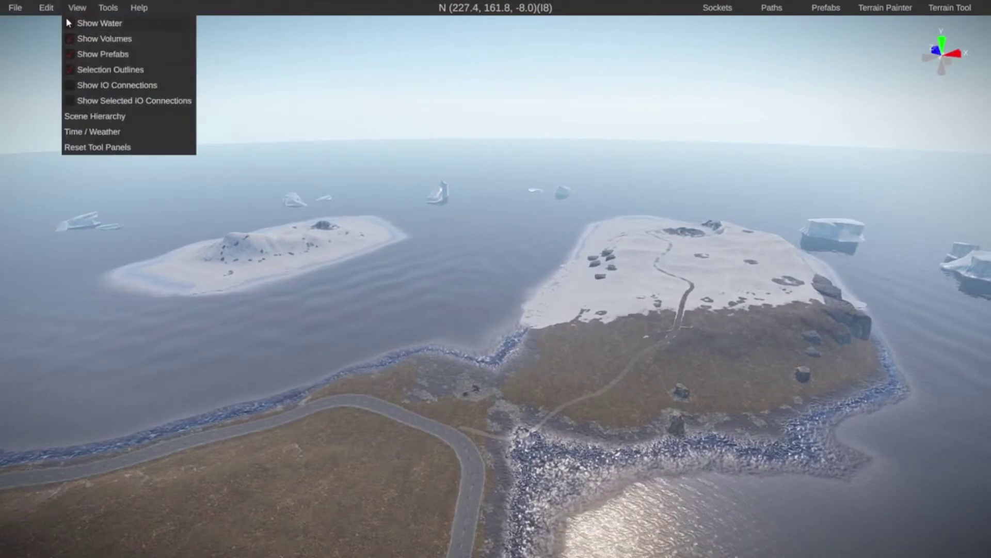
click(69, 23)
key(m)
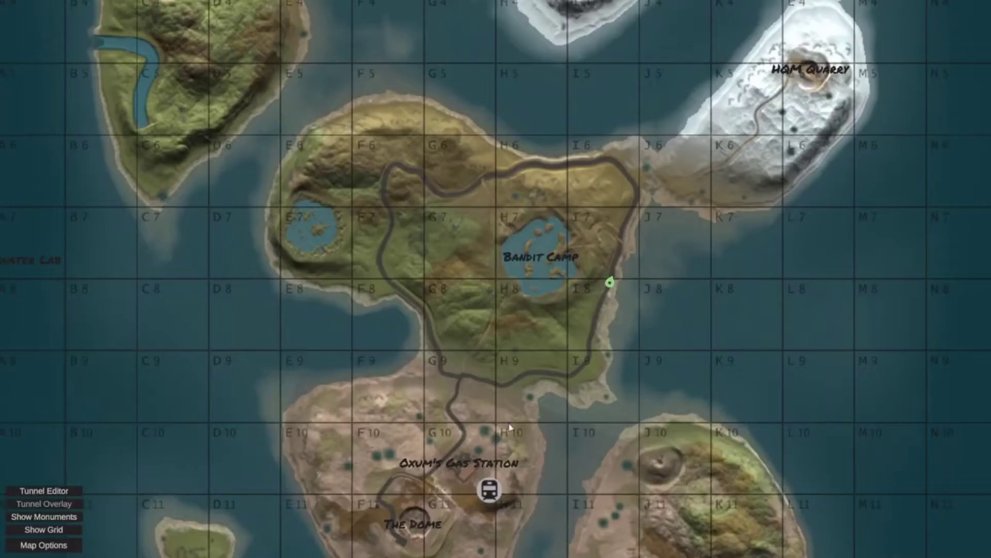
drag(554, 379, 562, 156)
double_click(802, 492)
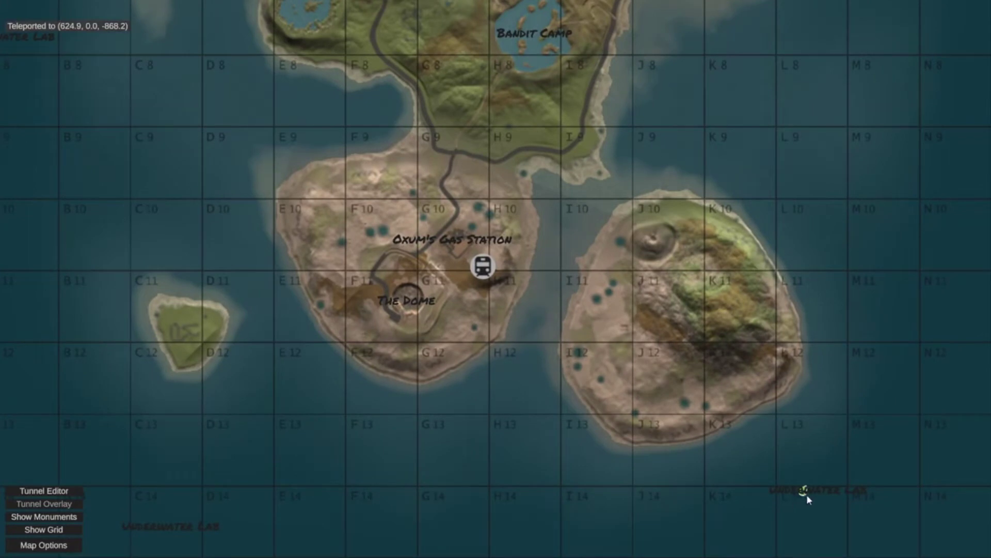
key(m)
right_drag(628, 442, 545, 319)
key(s)
key(d)
key(s)
key(w)
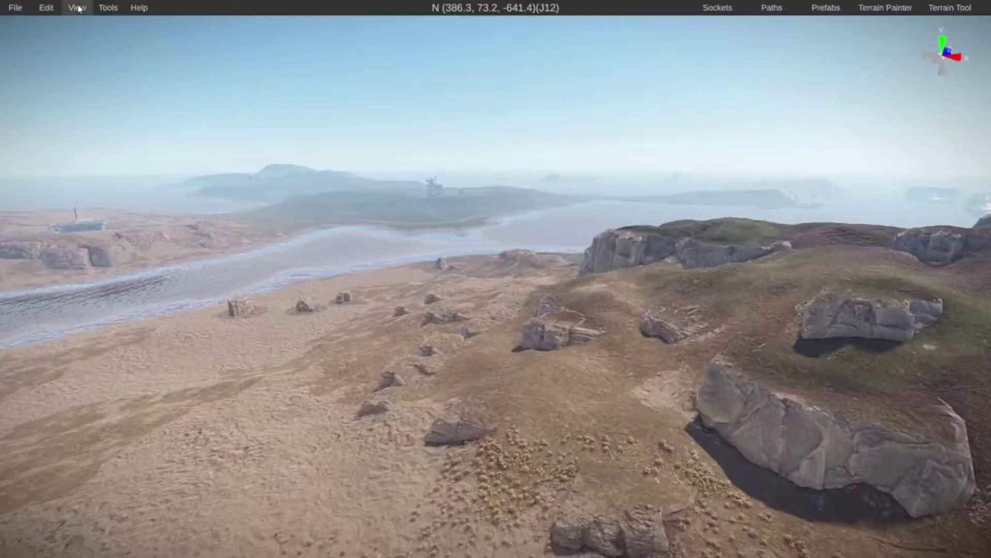
Step: Pick a Native Terrain/Splat generator to bring up the regeneration warning
click(106, 7)
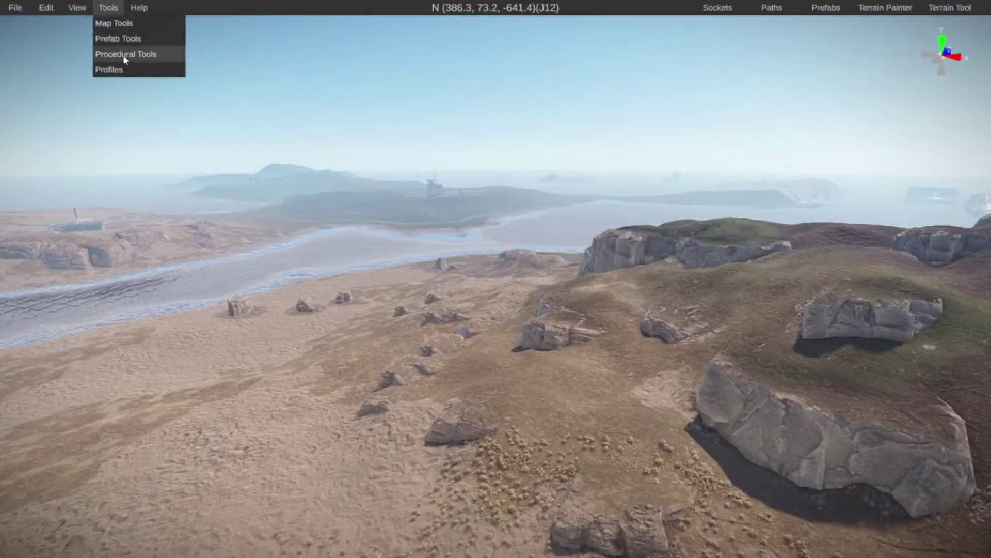
mouse_move(132, 62)
mouse_move(247, 53)
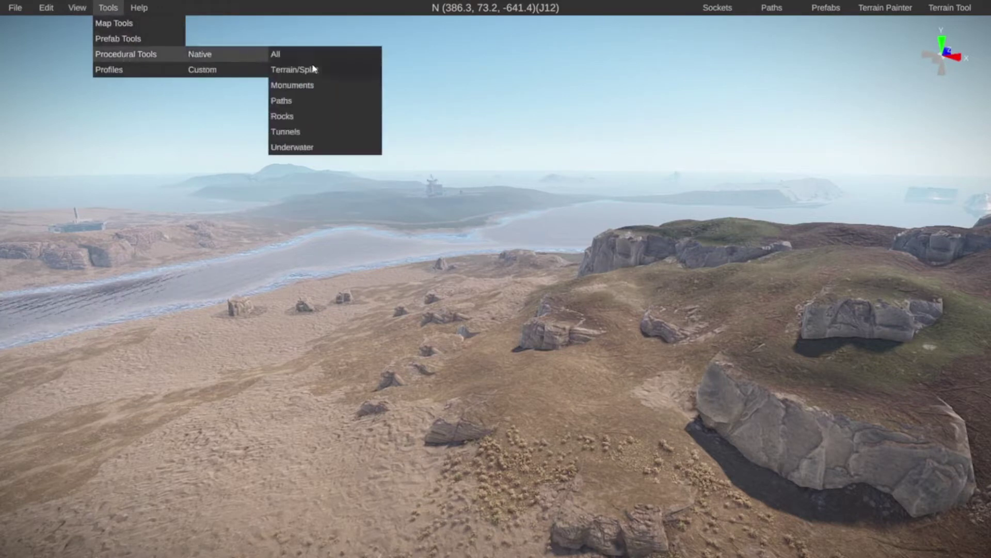
mouse_move(311, 70)
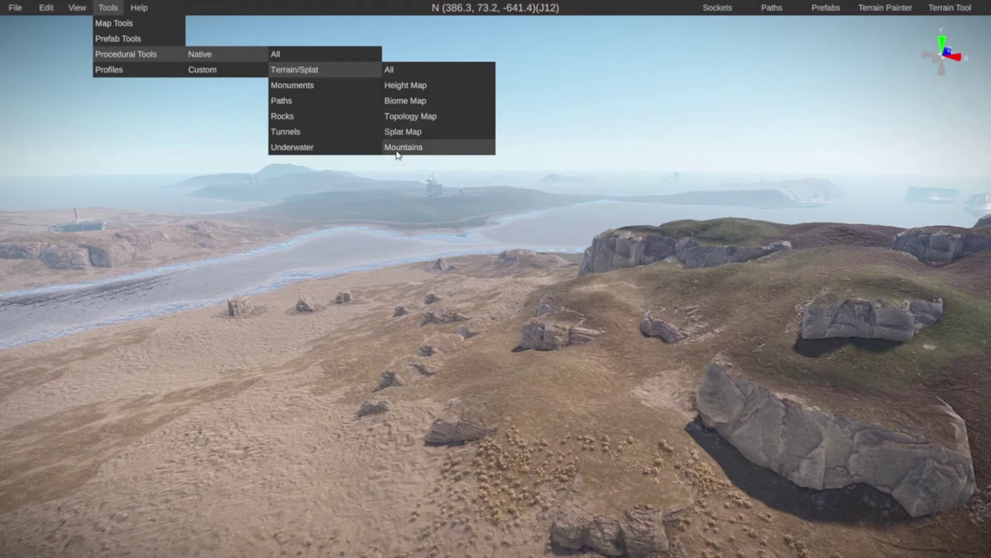
click(409, 69)
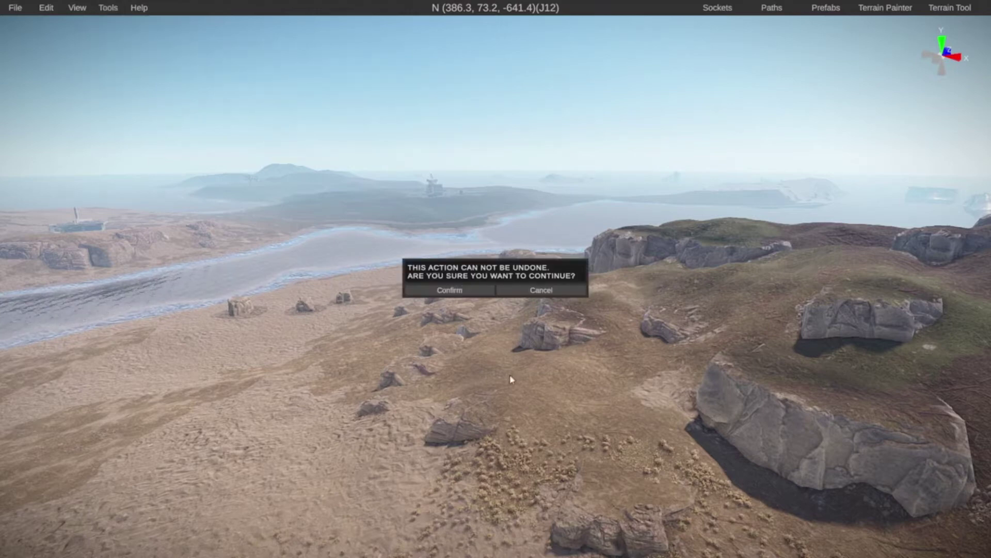
Step: Confirm the terrain regeneration and fly toward a small sandy island
click(449, 291)
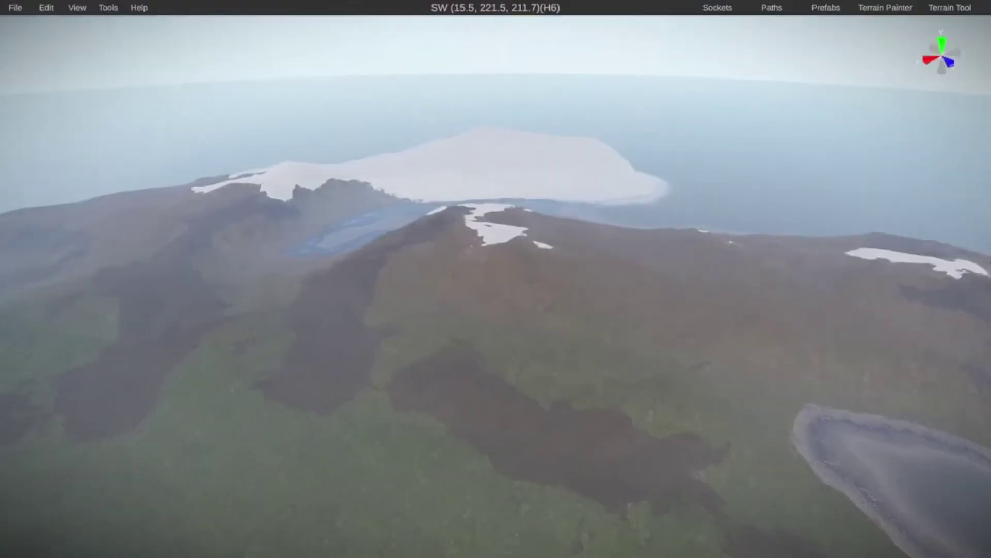
key(s)
right_drag(929, 320, 2, 317)
key(w)
key(s)
Step: Check the new island layout on the grid map, panning to the northern coast and islet
key(m)
drag(322, 155, 530, 305)
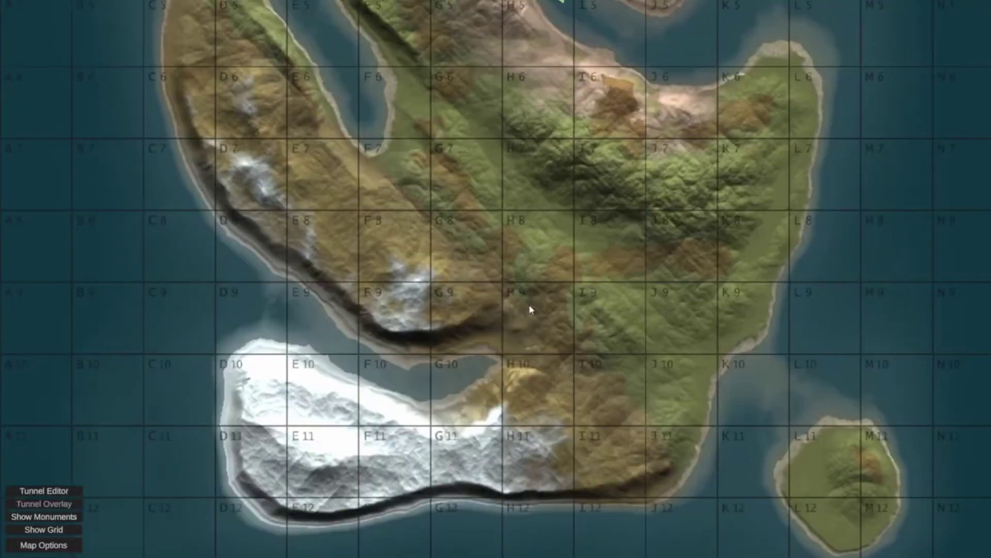
drag(579, 185, 568, 330)
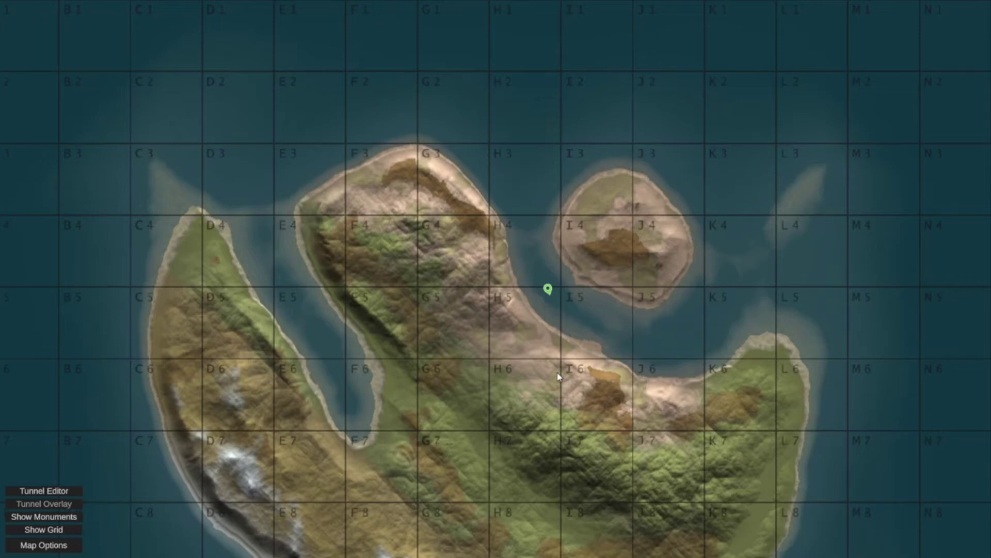
Step: Generate all native monument types and confirm placing them
click(108, 8)
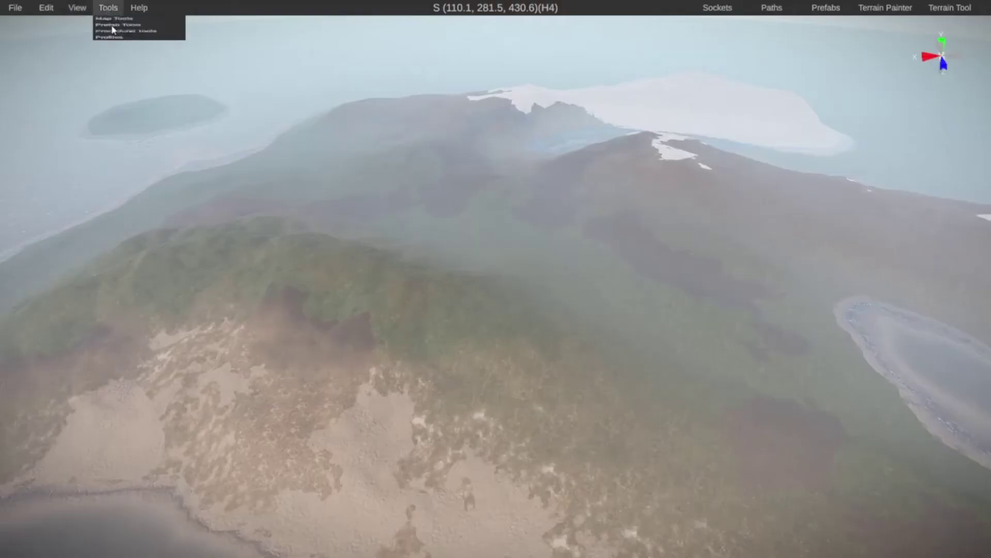
mouse_move(129, 56)
mouse_move(222, 58)
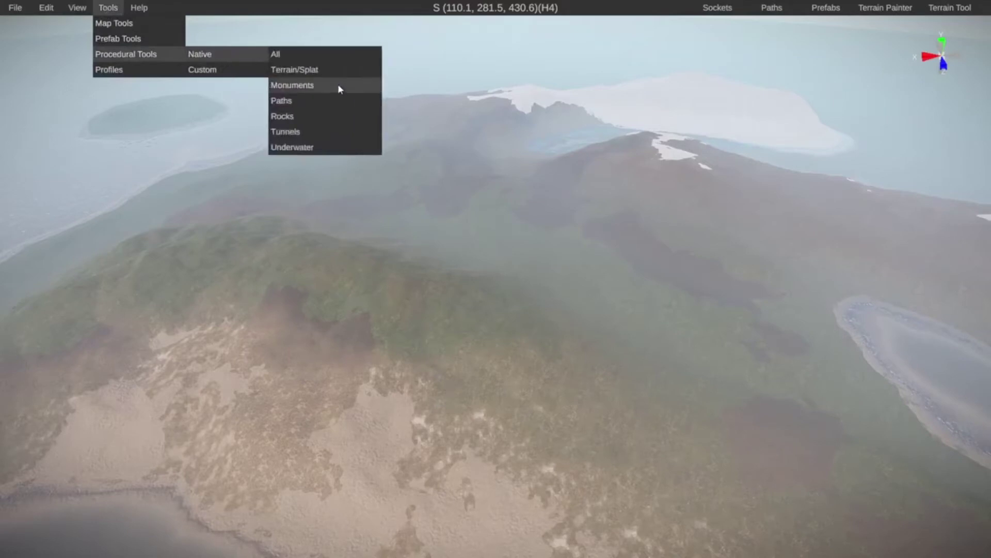
mouse_move(336, 84)
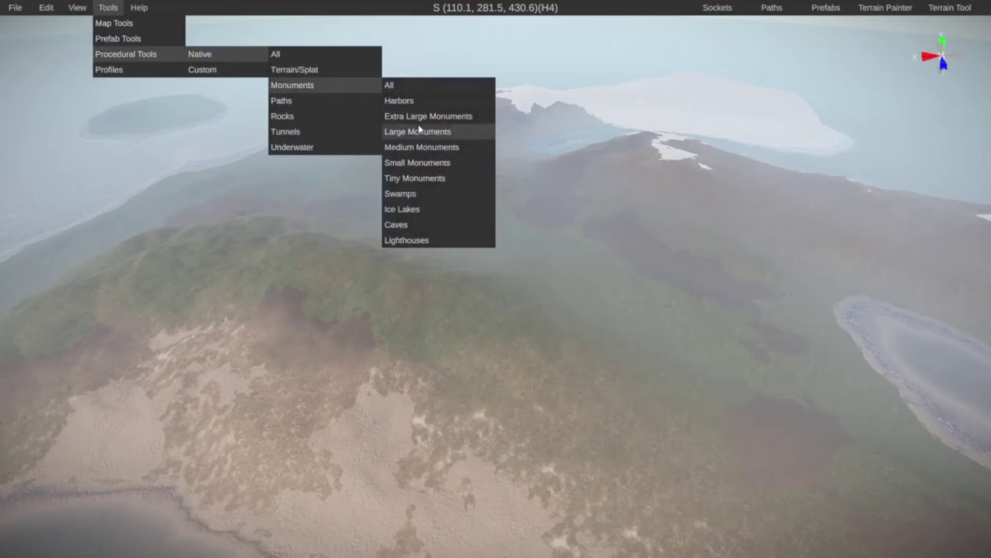
click(412, 84)
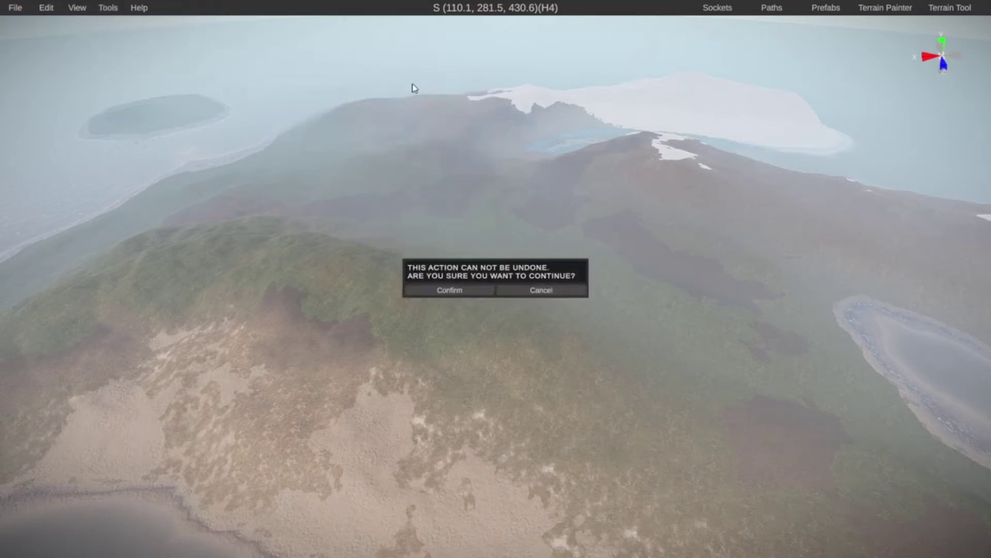
click(462, 289)
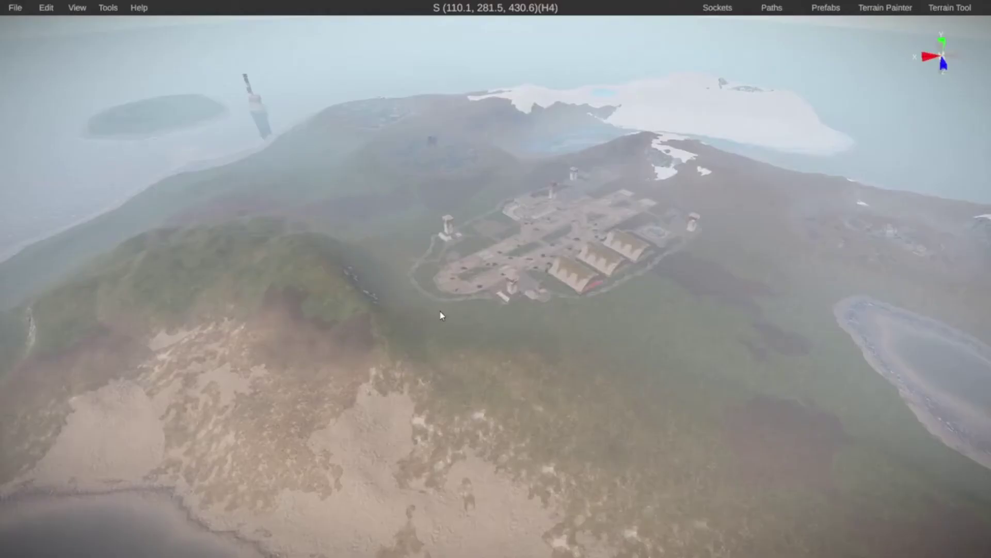
Step: Teleport via the grid map to the walled bunker at G8 and fly in close
mouse_move(441, 315)
right_down()
mouse_move(697, 306)
mouse_move(713, 309)
mouse_move(723, 339)
mouse_move(453, 308)
right_up()
key(m)
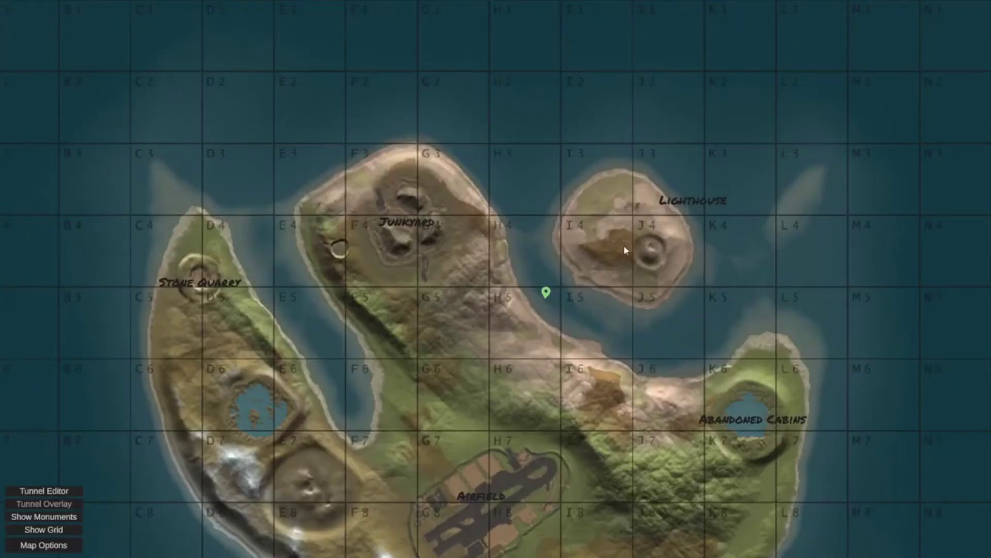
drag(460, 466, 501, 224)
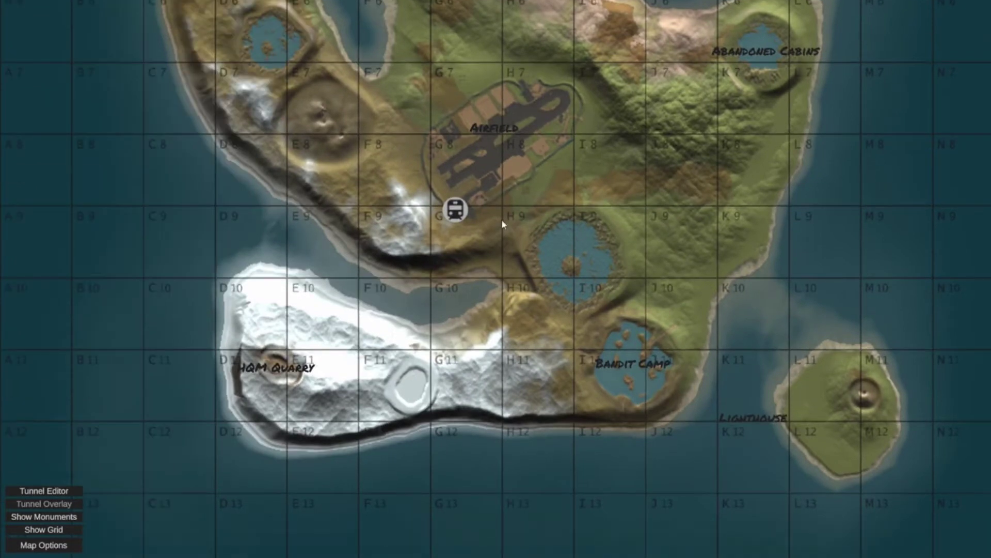
click(440, 217)
key(m)
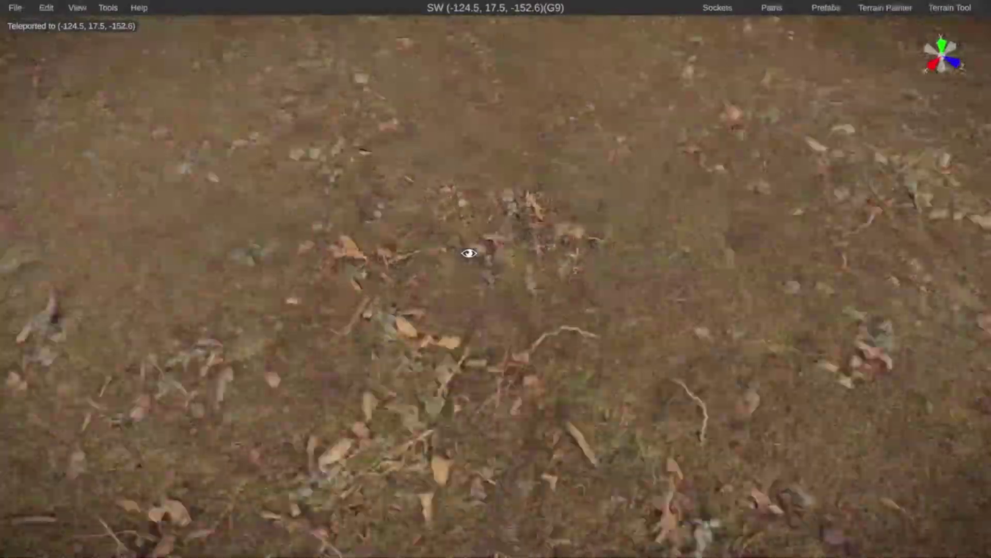
key(s)
right_drag(469, 253, 568, 52)
key(w)
click(108, 7)
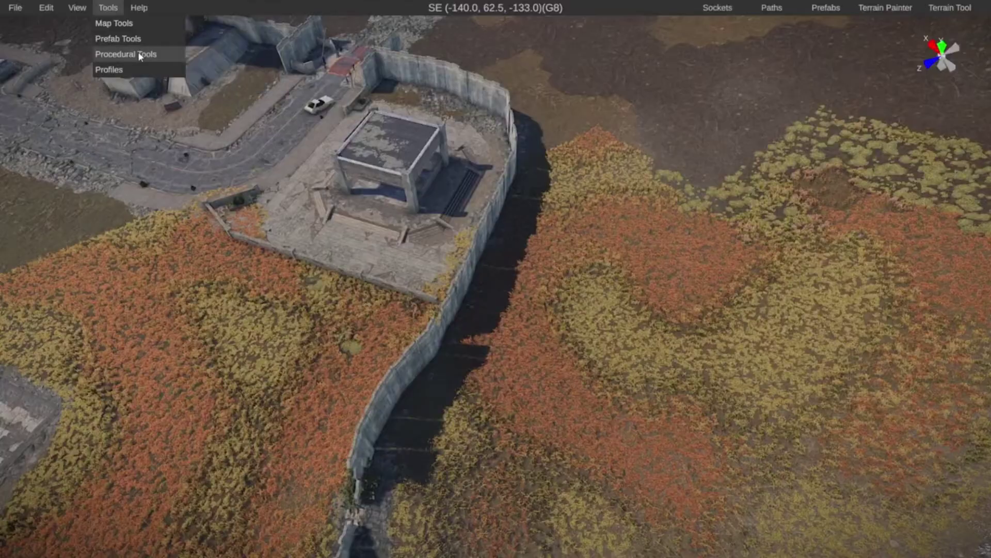
Step: Generate all native Paths features and confirm the generation
mouse_move(142, 55)
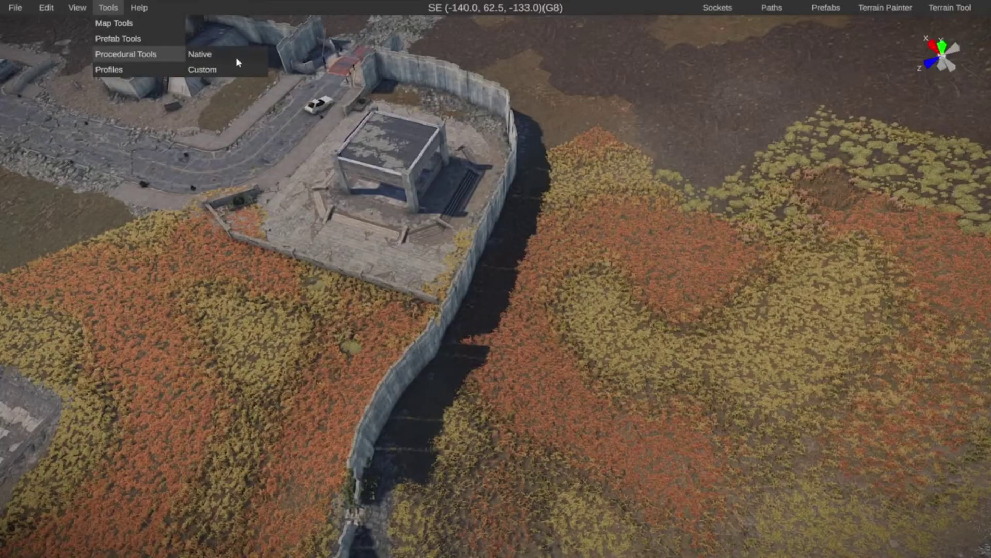
mouse_move(237, 57)
mouse_move(319, 97)
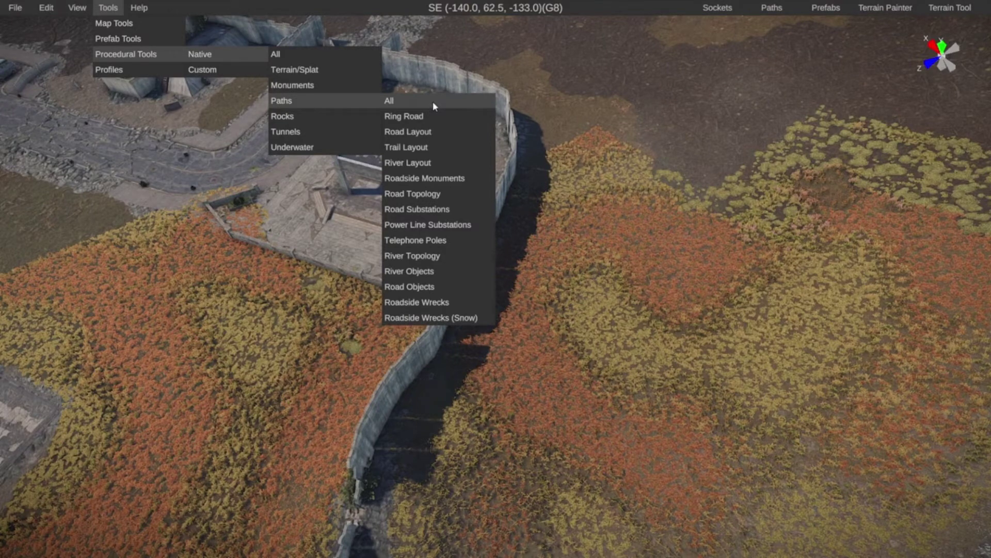
click(433, 101)
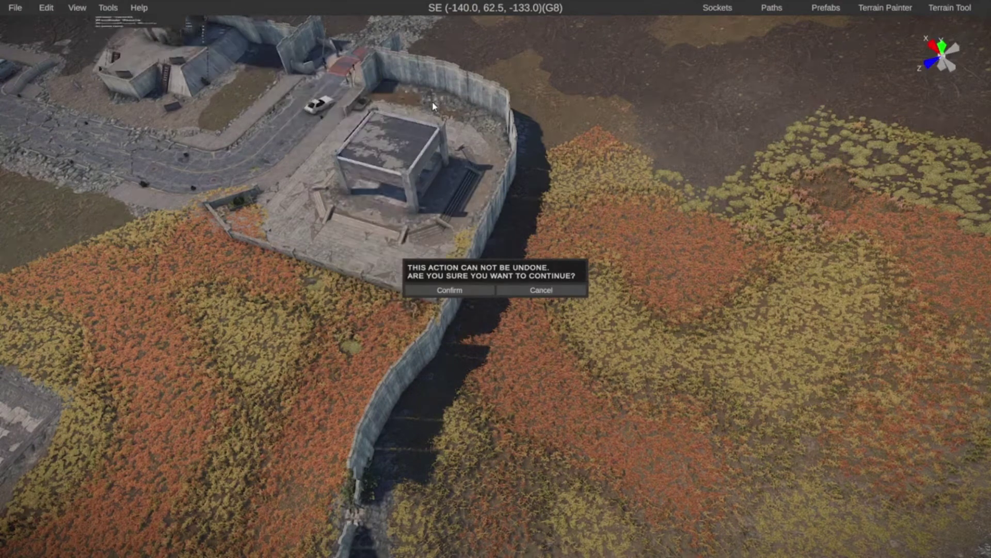
click(449, 290)
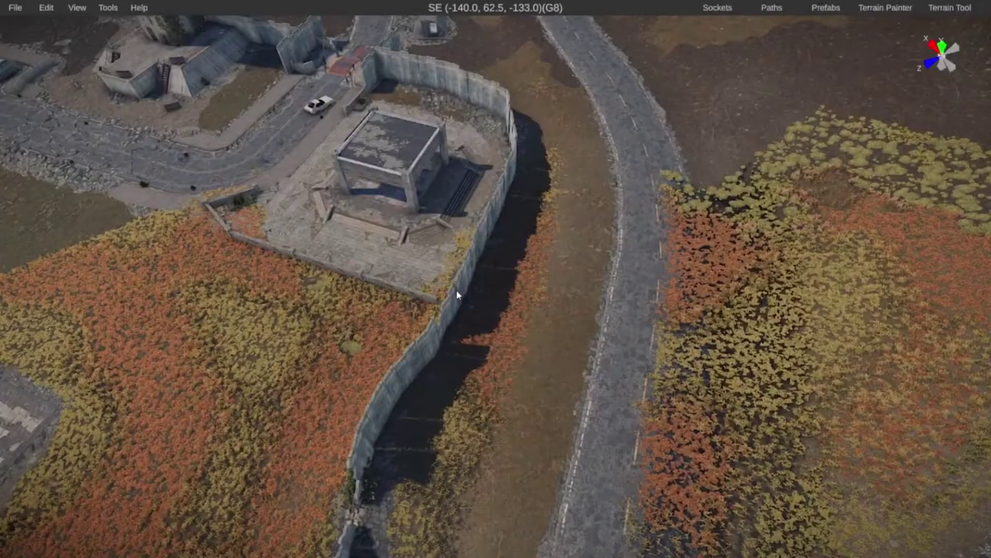
Step: Inspect the new ring road around the airfield from the air and on the 2-D map
right_drag(456, 290, 378, 277)
key(s)
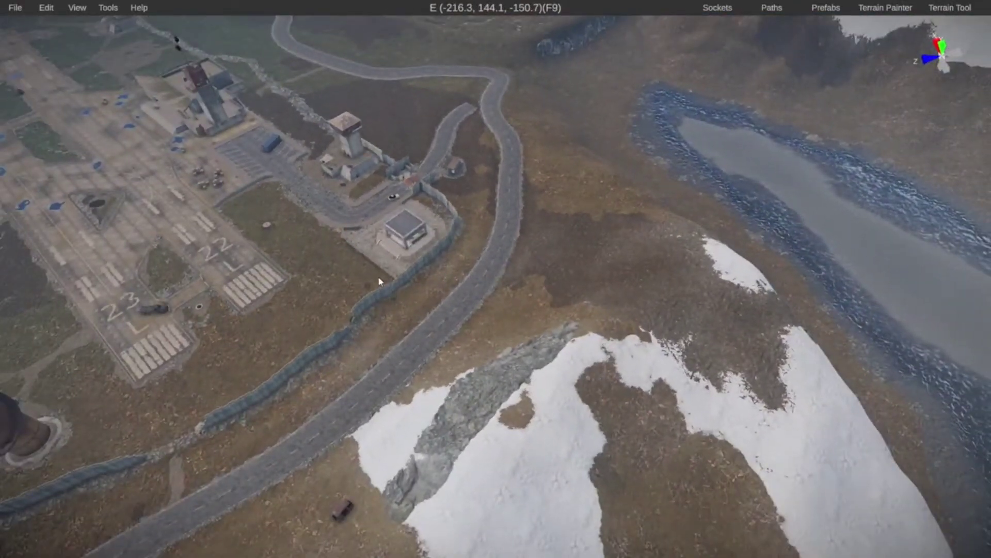
right_drag(378, 277, 252, 280)
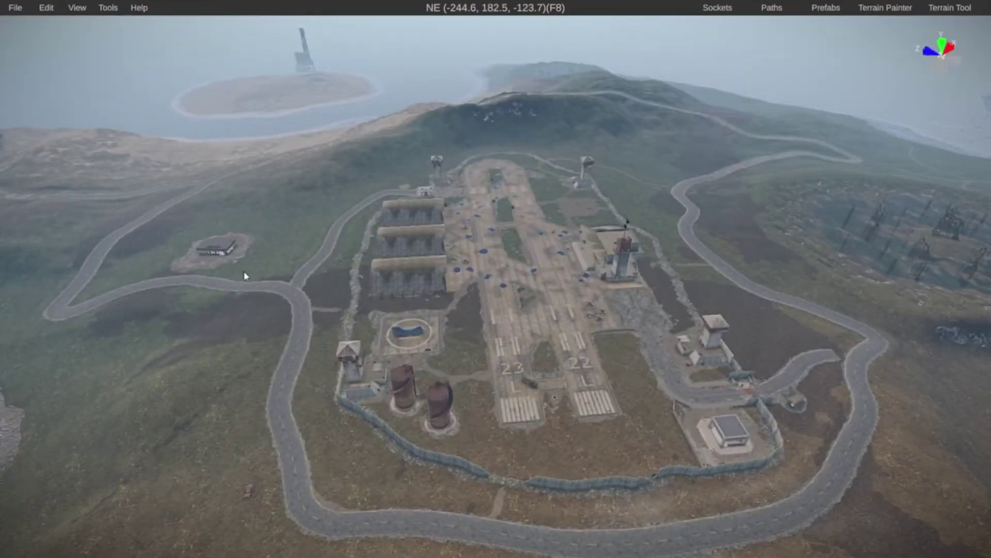
key(m)
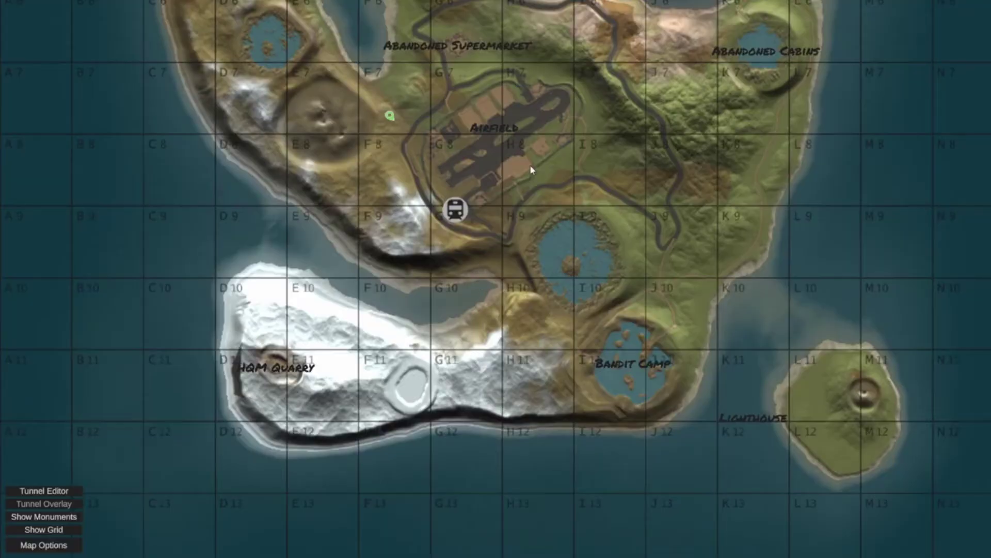
drag(531, 168, 385, 386)
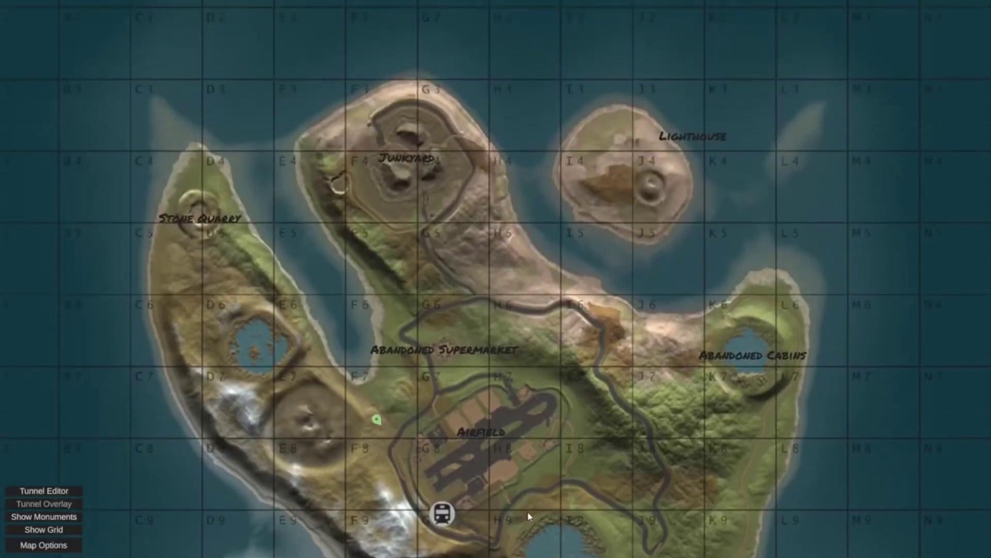
scroll(504, 323, down, 5)
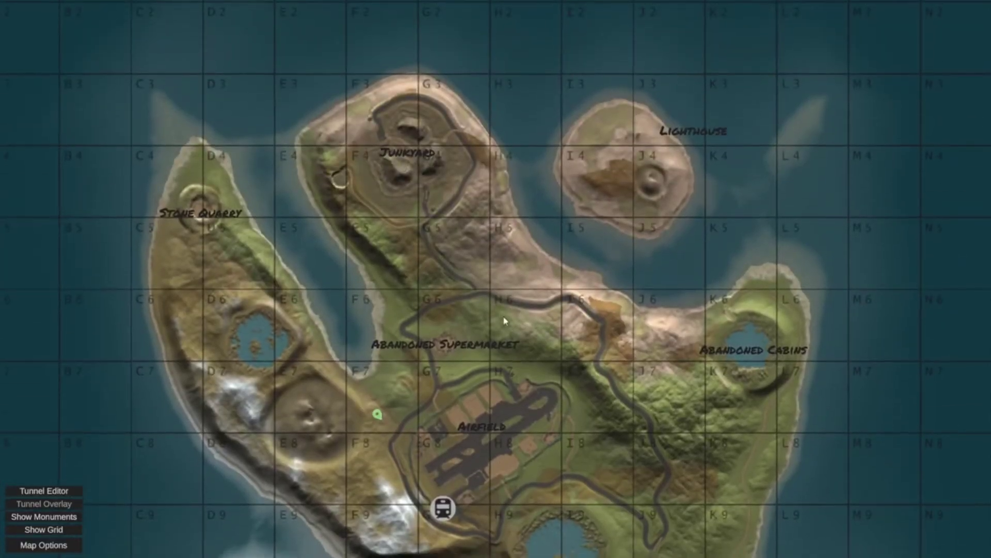
key(m)
key(a)
right_drag(682, 482, 207, 279)
Step: Generate all native rock formations and fly over the terrain to inspect them
key(w)
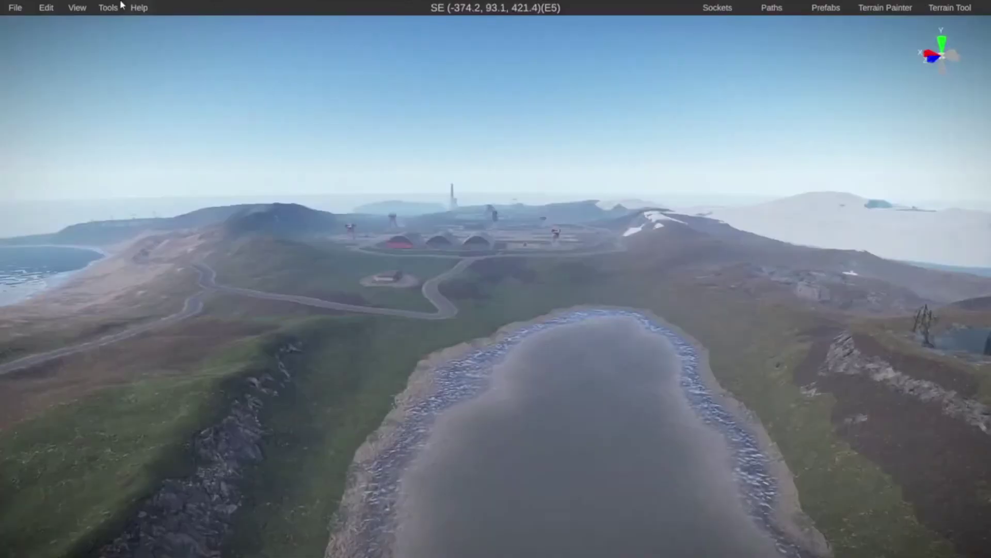
click(108, 7)
mouse_move(121, 57)
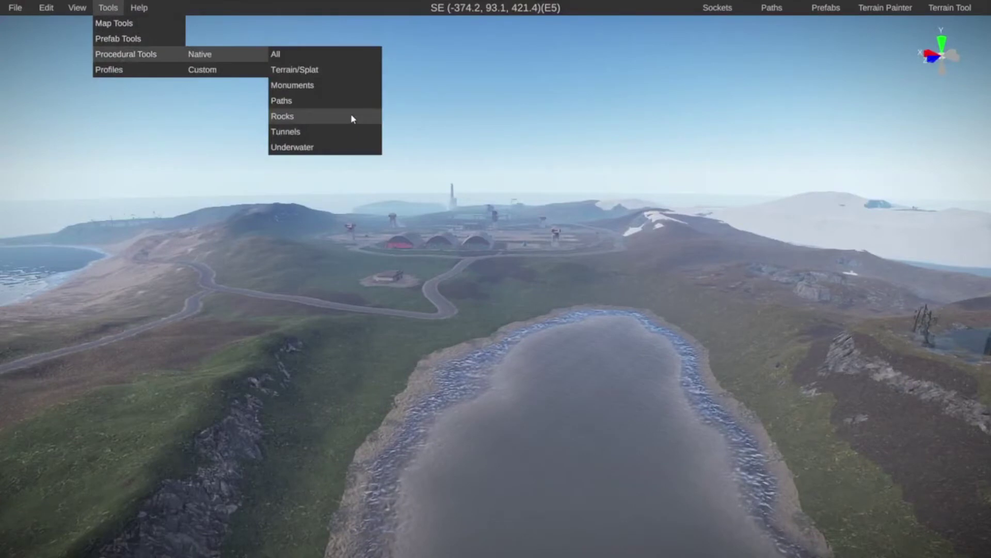
mouse_move(351, 113)
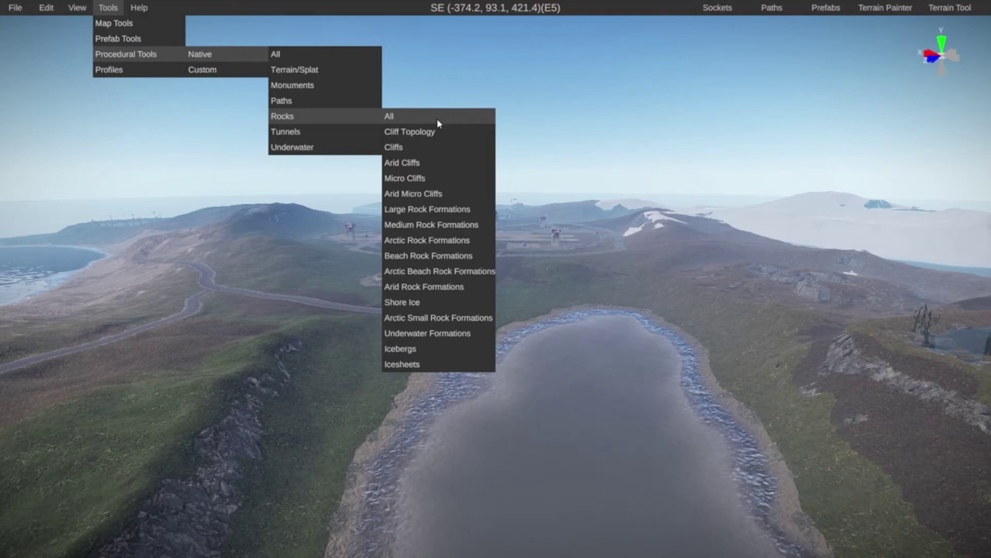
click(437, 118)
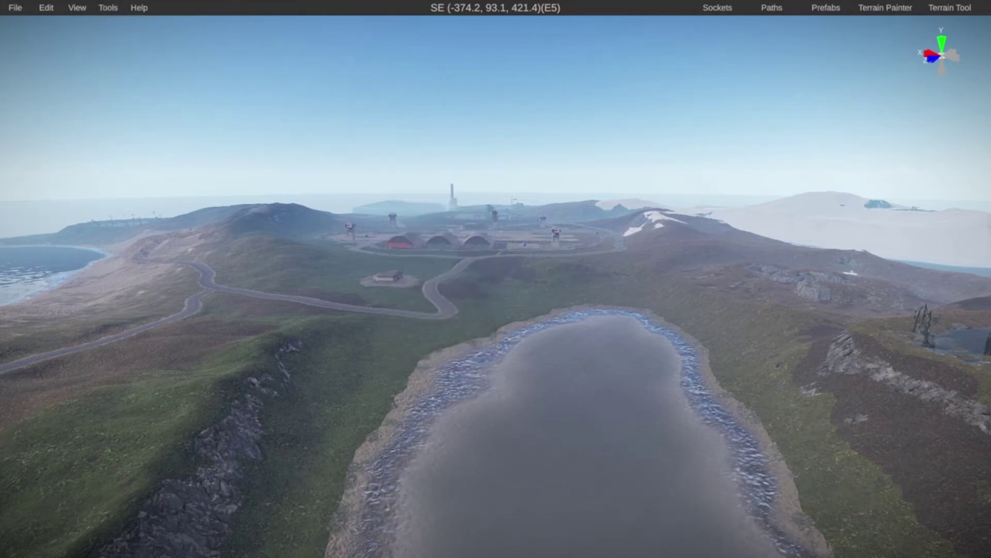
right_drag(648, 489, 320, 444)
key(w)
key(w)
Step: Generate the Cliff Topology from the native Rocks options
click(107, 8)
mouse_move(155, 54)
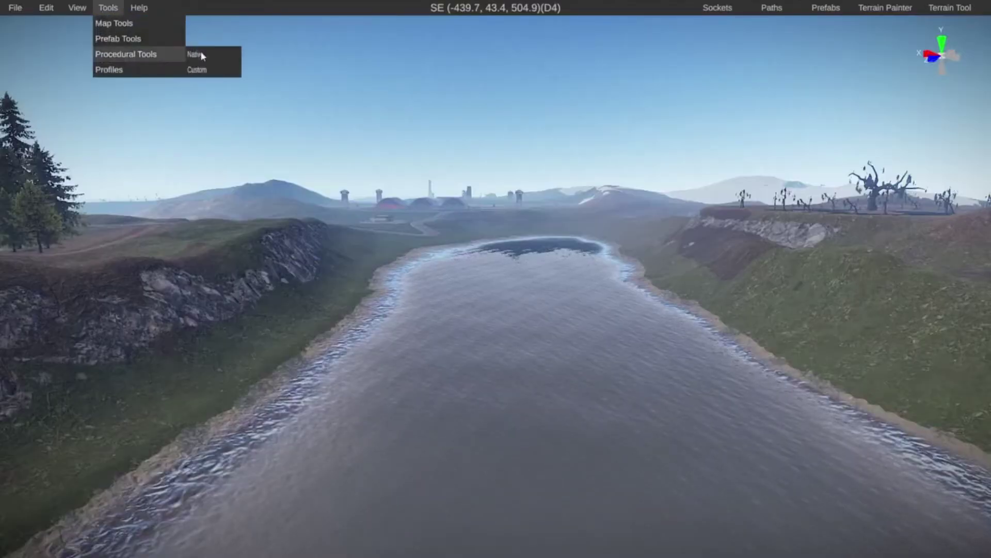
mouse_move(210, 52)
mouse_move(310, 118)
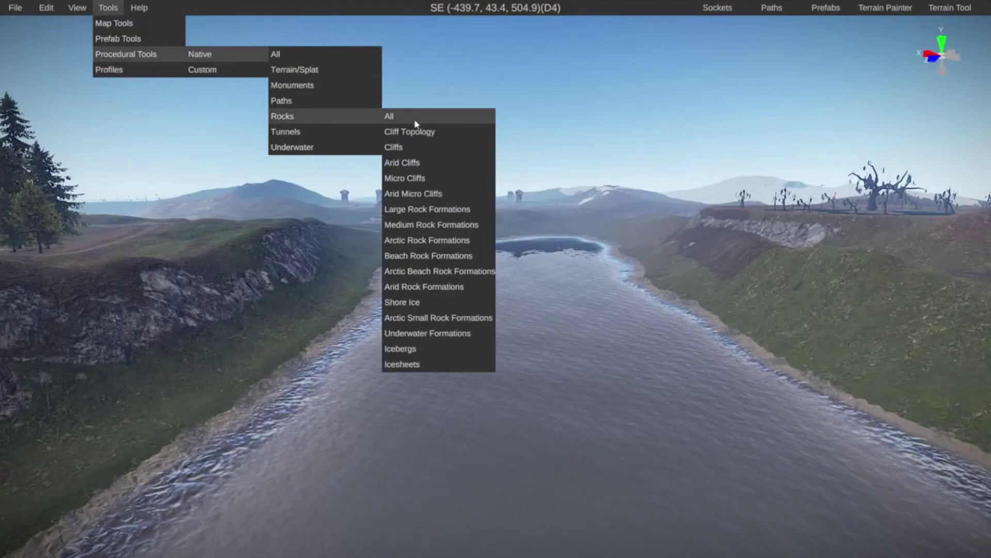
click(409, 130)
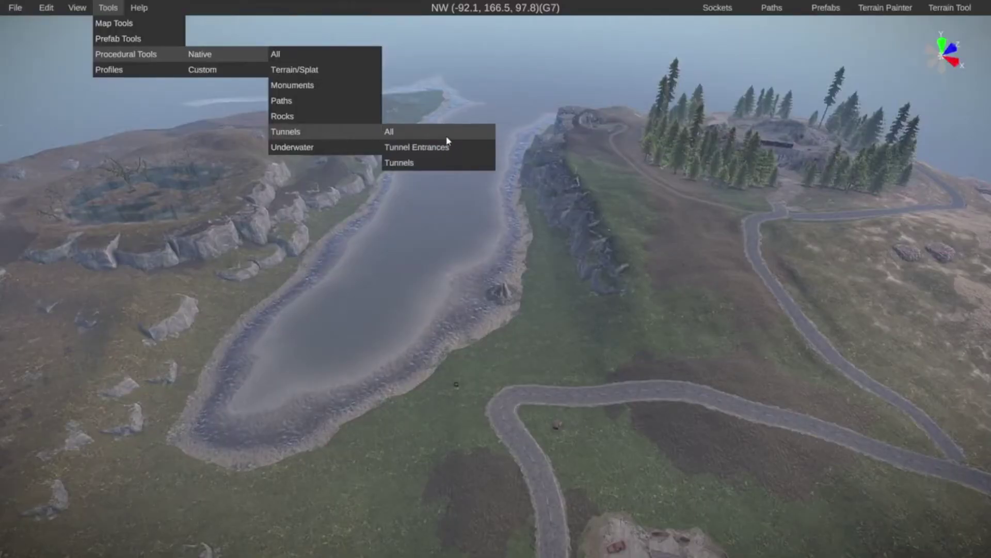
Step: Generate all tunnels and teleport to the train tunnel spot in G9
click(399, 164)
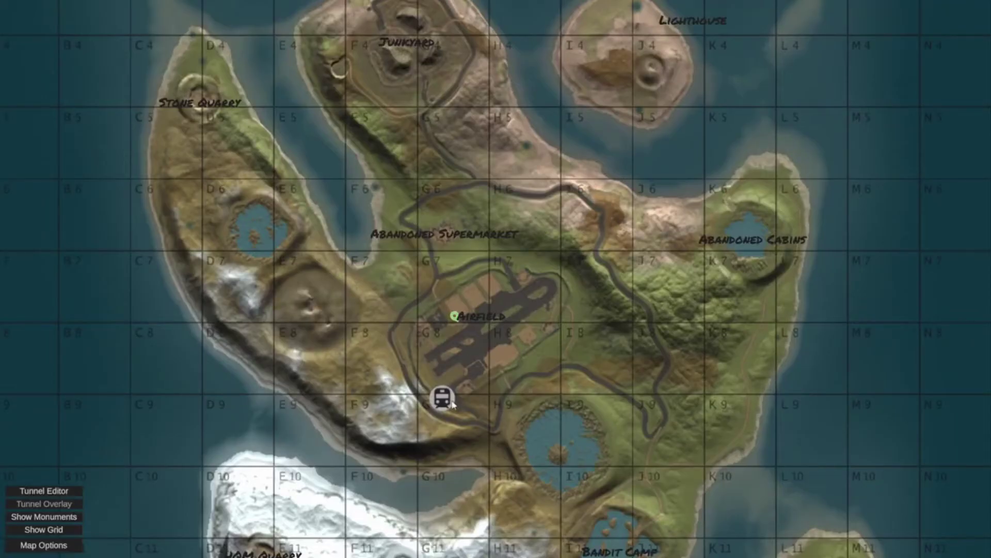
click(440, 418)
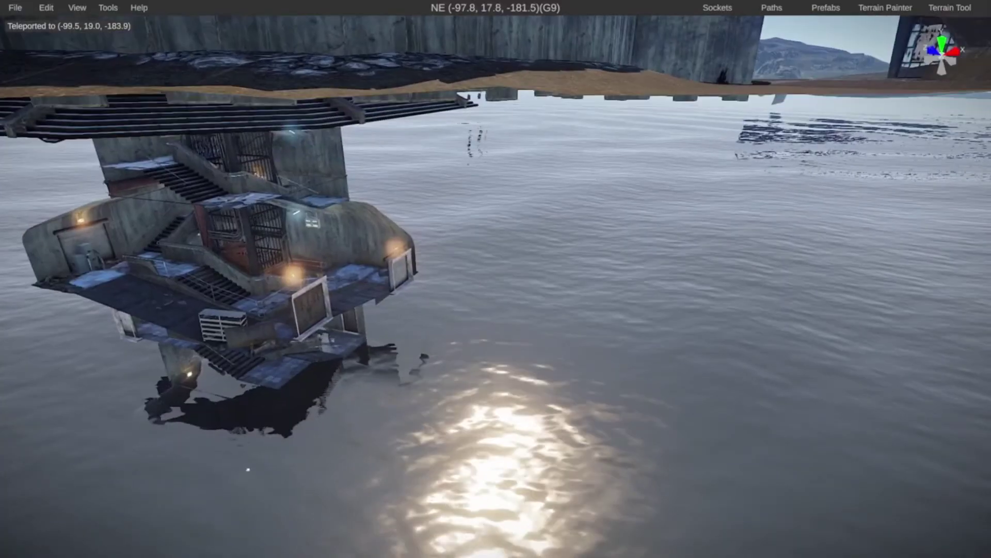
right_drag(247, 469, 513, 313)
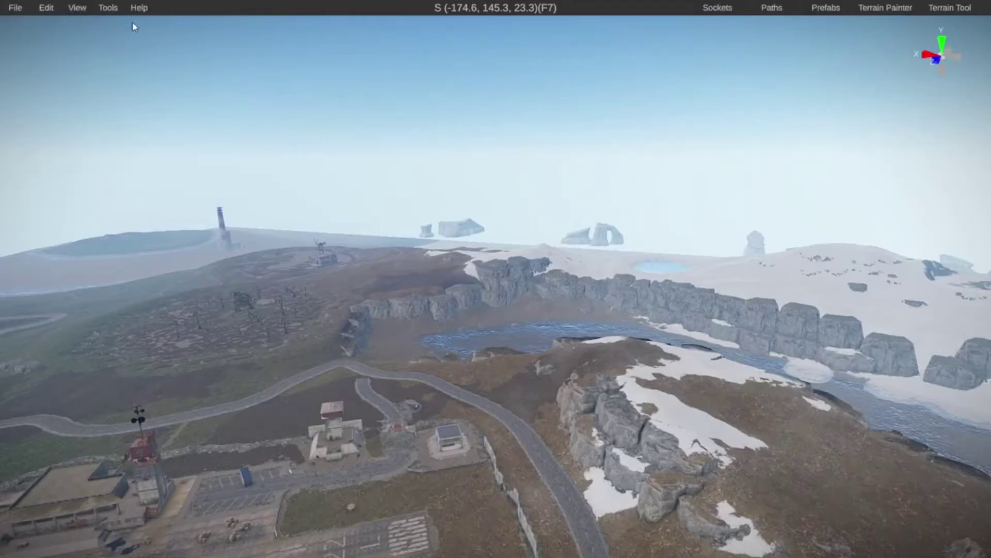
click(108, 8)
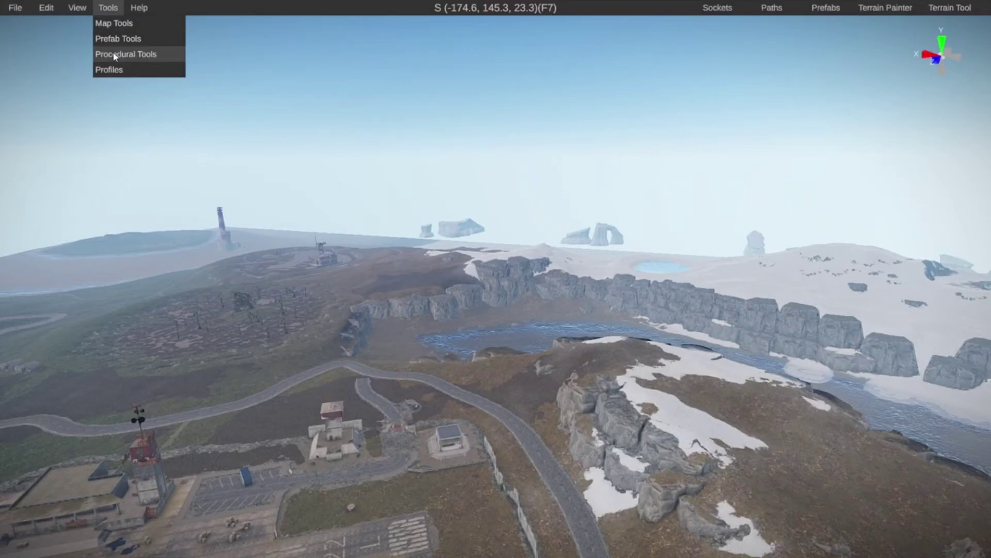
Step: Generate all native Underwater features and confirm the generation
mouse_move(115, 57)
mouse_move(207, 58)
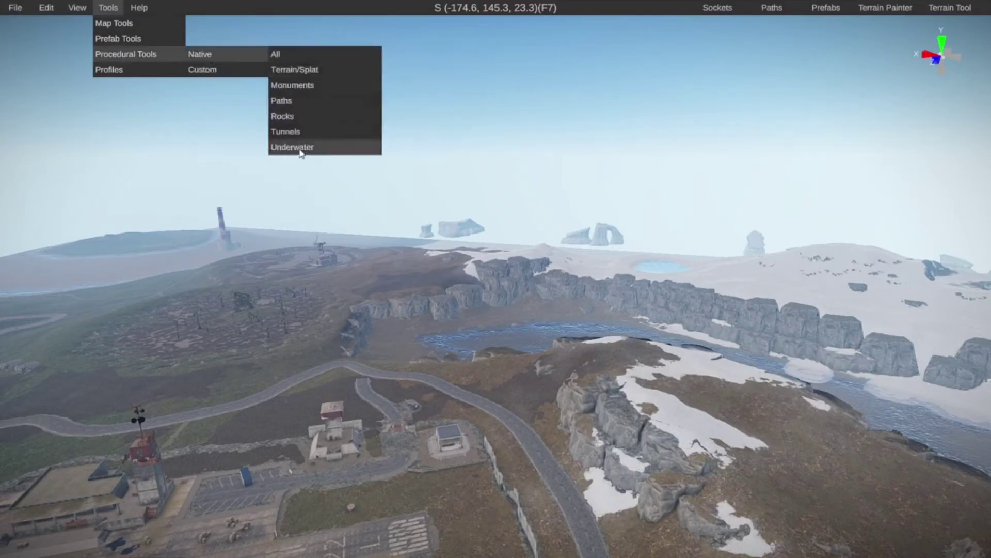
mouse_move(303, 153)
click(430, 147)
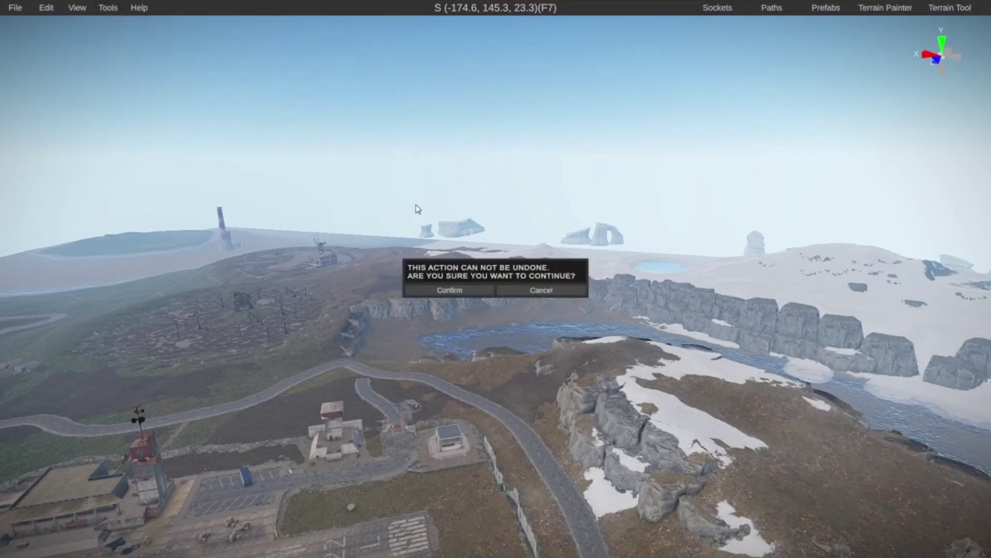
click(454, 291)
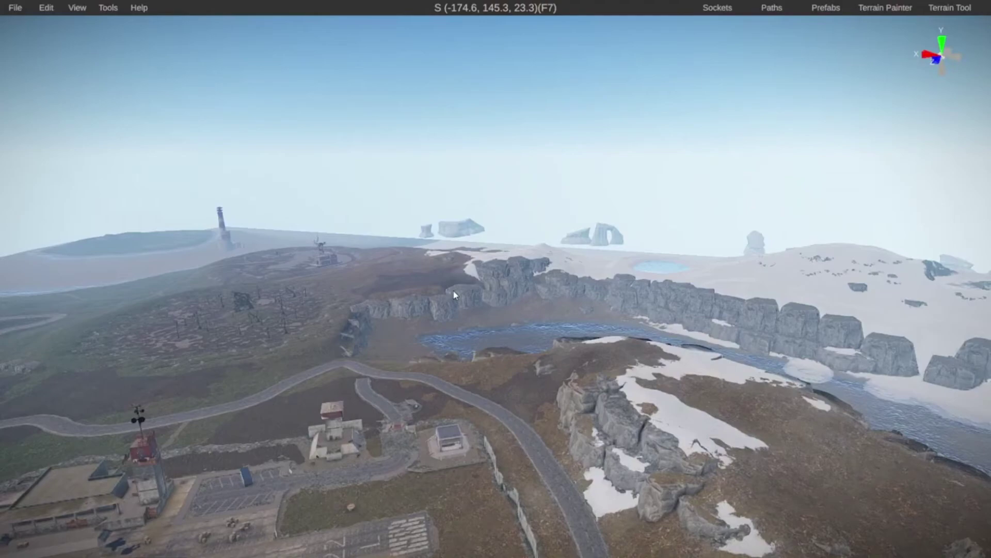
Step: Teleport via the map to the Underwater Lab in L14 and inspect its modules
right_drag(454, 291, 323, 378)
key(w)
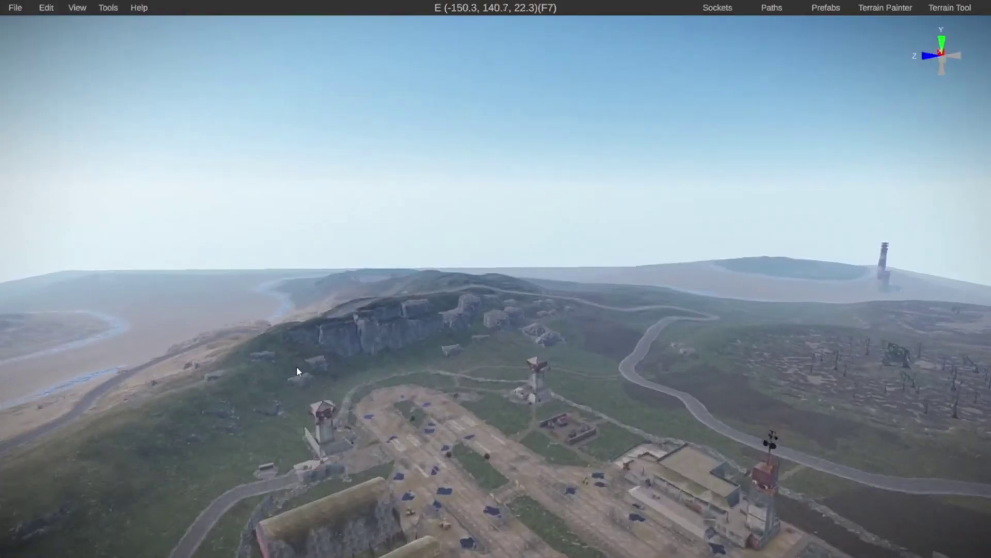
key(m)
drag(462, 420, 476, 332)
drag(581, 369, 568, 238)
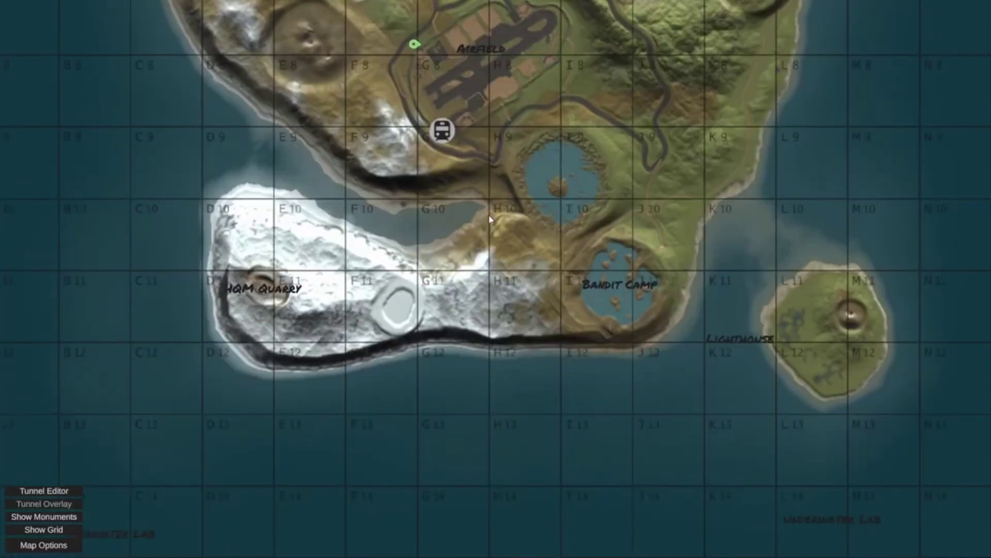
click(818, 523)
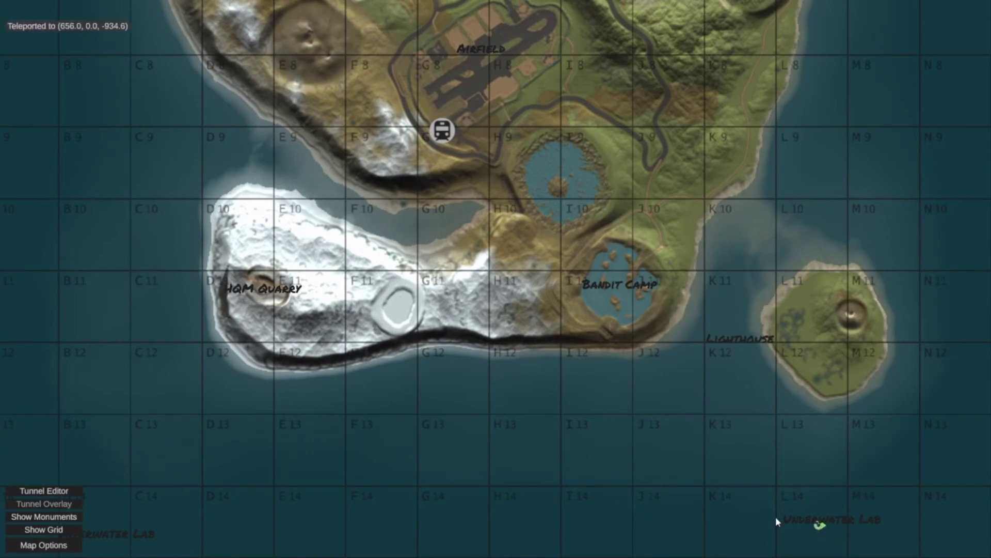
key(m)
key(s)
right_drag(385, 524, 442, 313)
key(w)
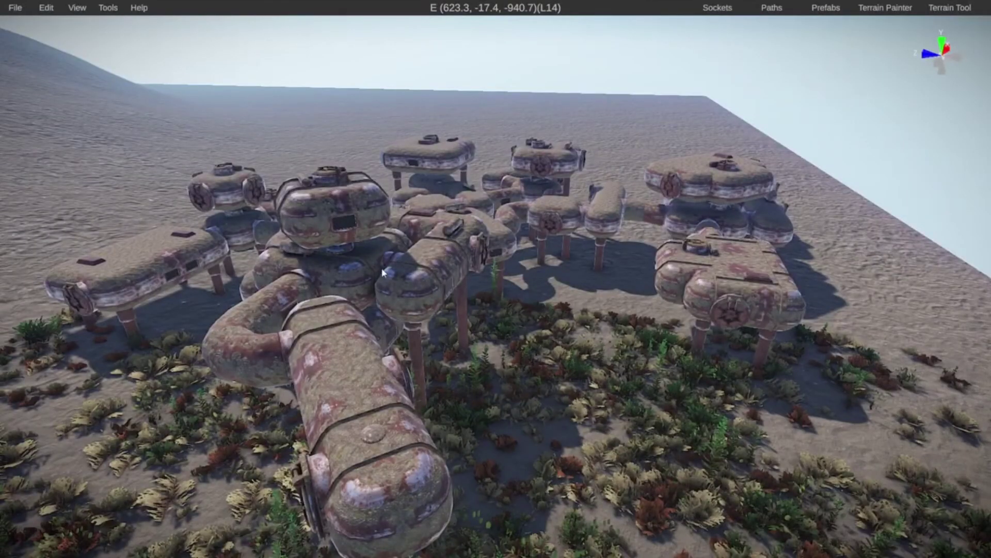
key(s)
right_drag(381, 270, 272, 424)
Step: Toggle the water display back on and look up toward the horizon
click(78, 7)
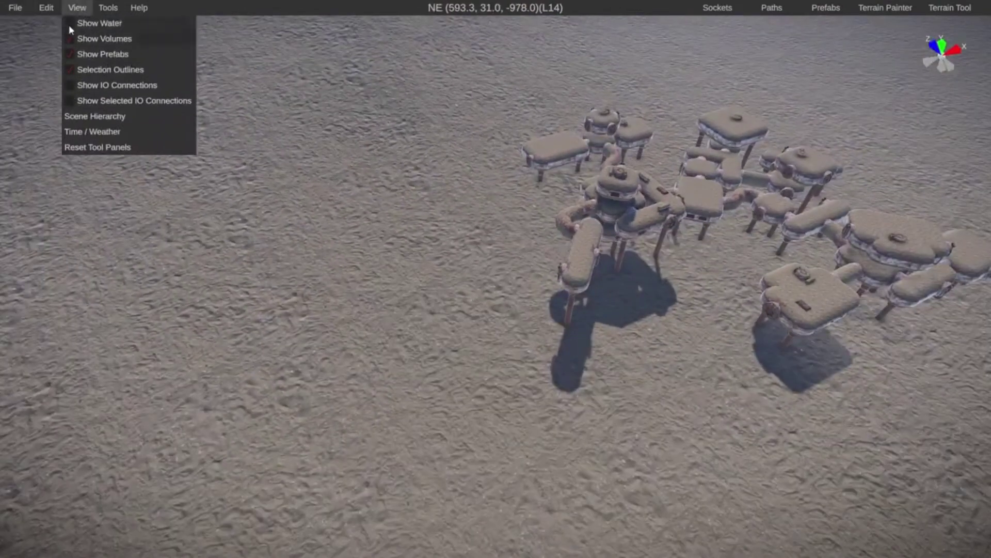
click(83, 23)
right_drag(173, 166, 512, 208)
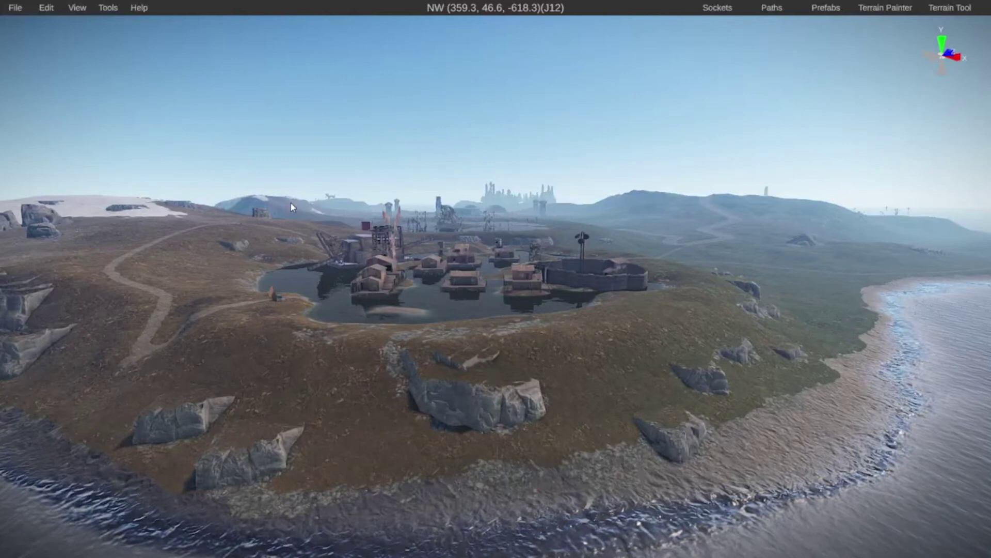